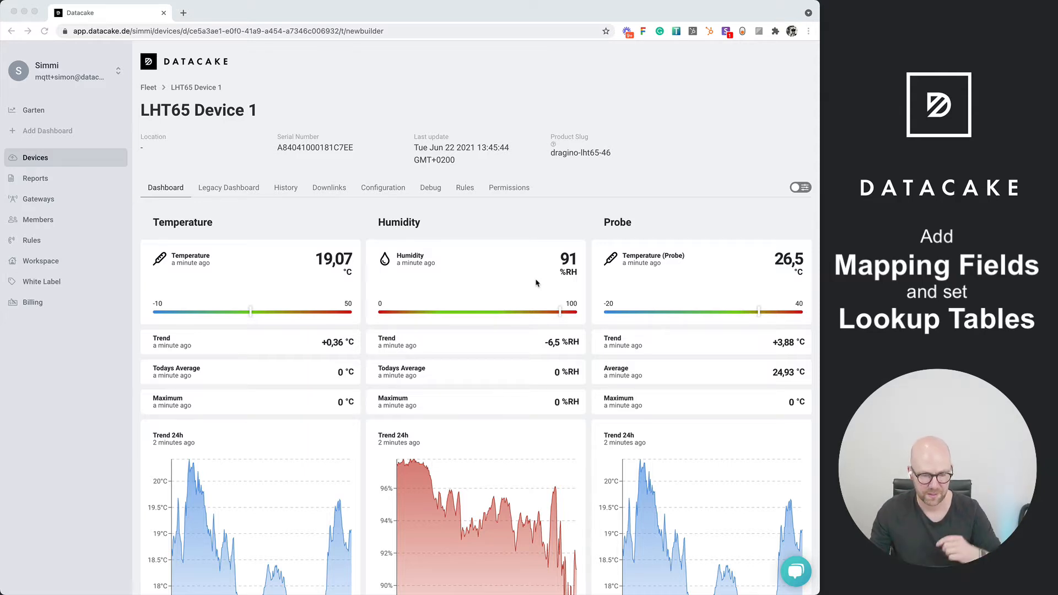
Open the configuration of LHT65 Device 1 and examine the field identifiers in its Fields list
click(361, 93)
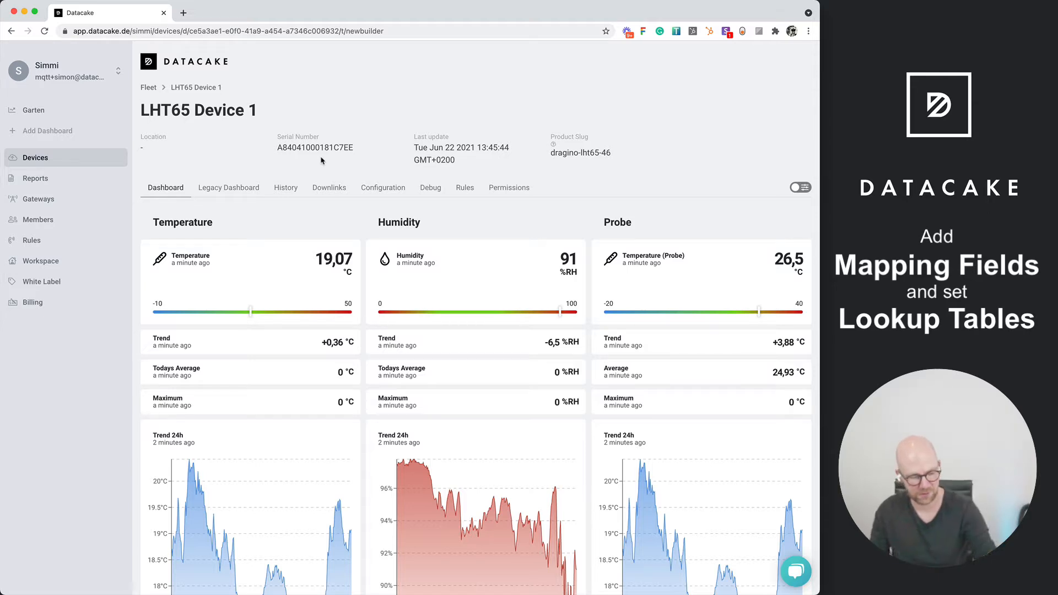
click(378, 188)
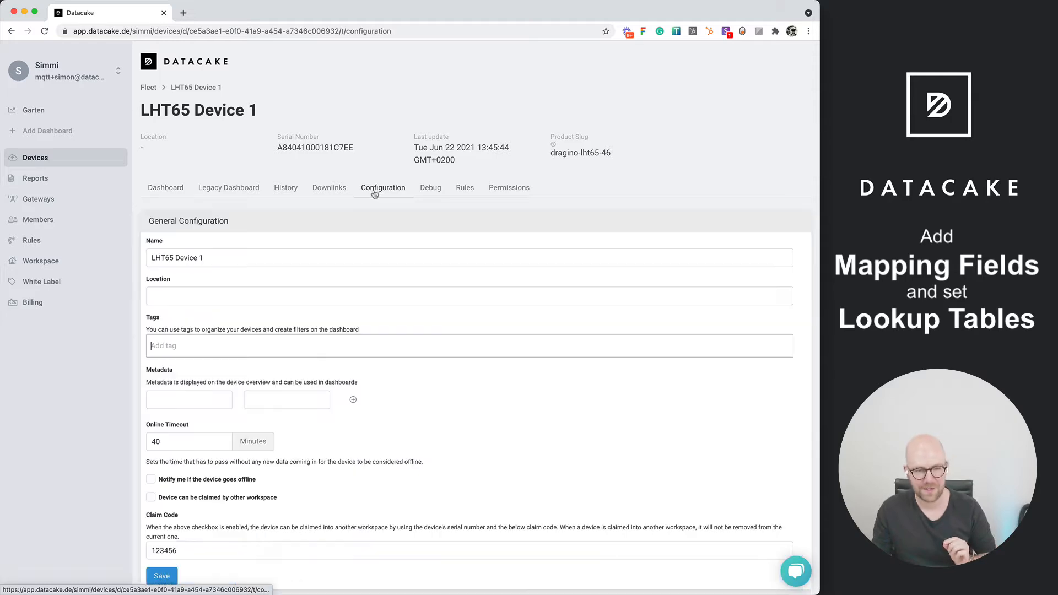
scroll(138, 303, down, 15)
scroll(138, 303, down, 2)
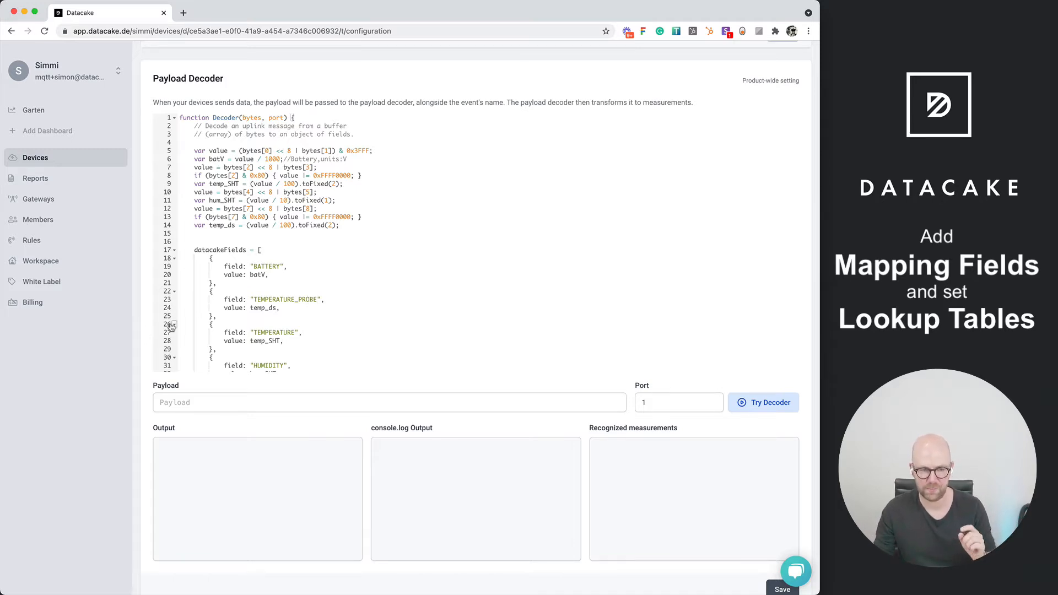
scroll(138, 332, down, 7)
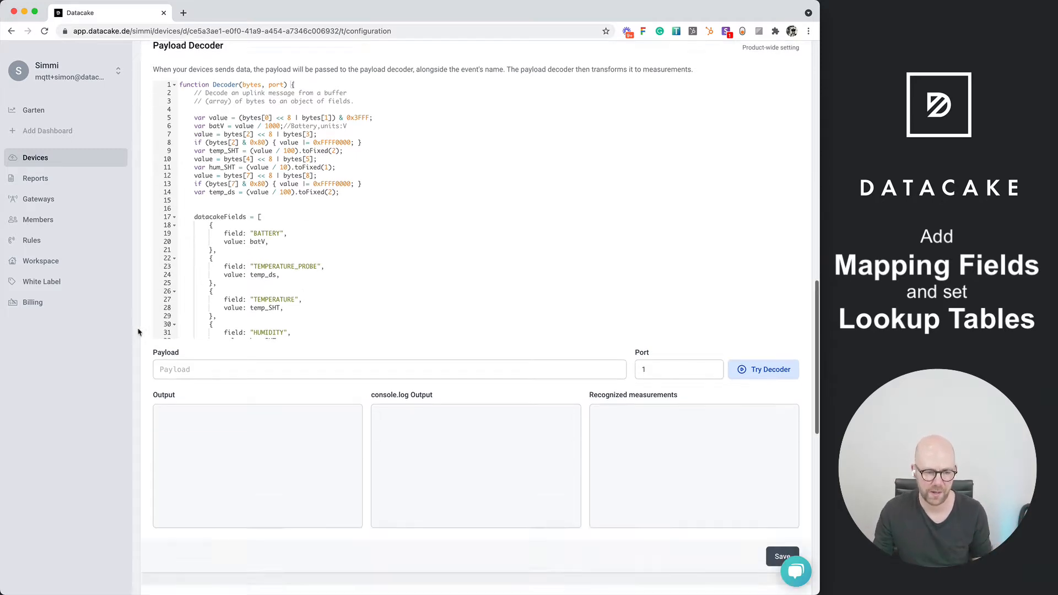
scroll(138, 335, down, 2)
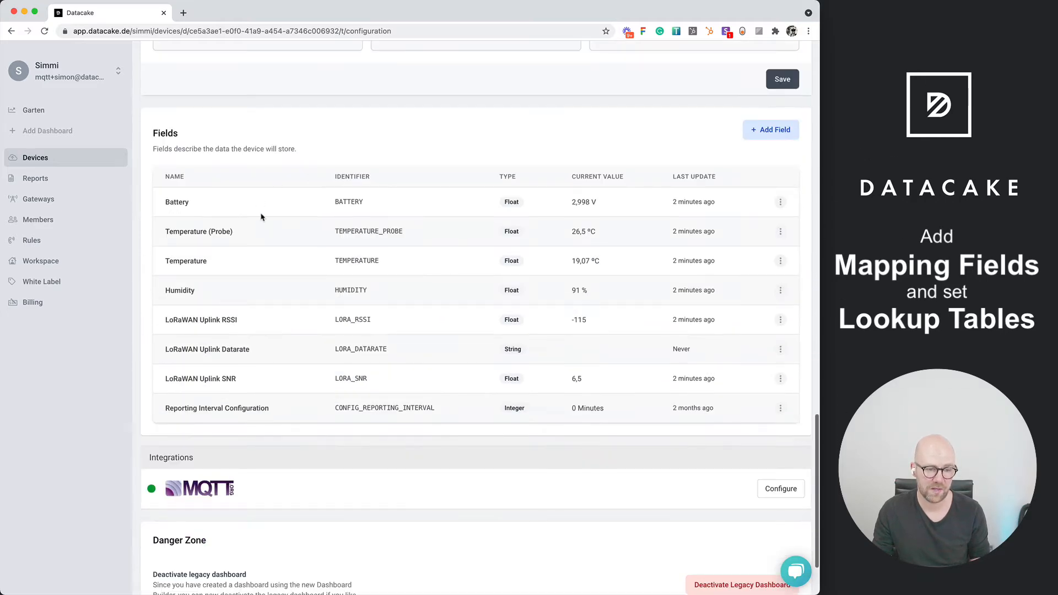
double_click(342, 201)
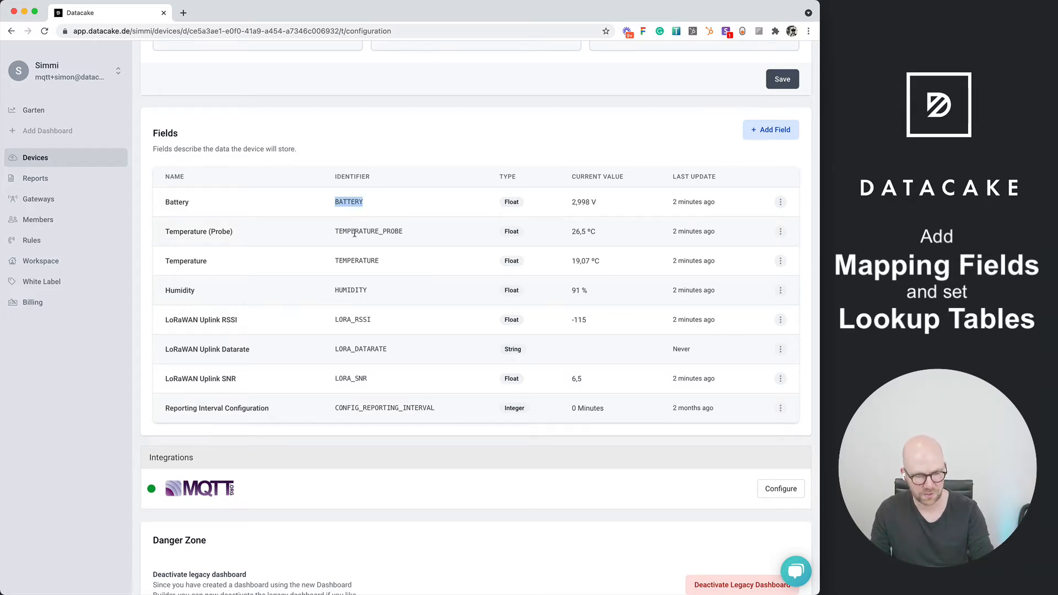
double_click(353, 261)
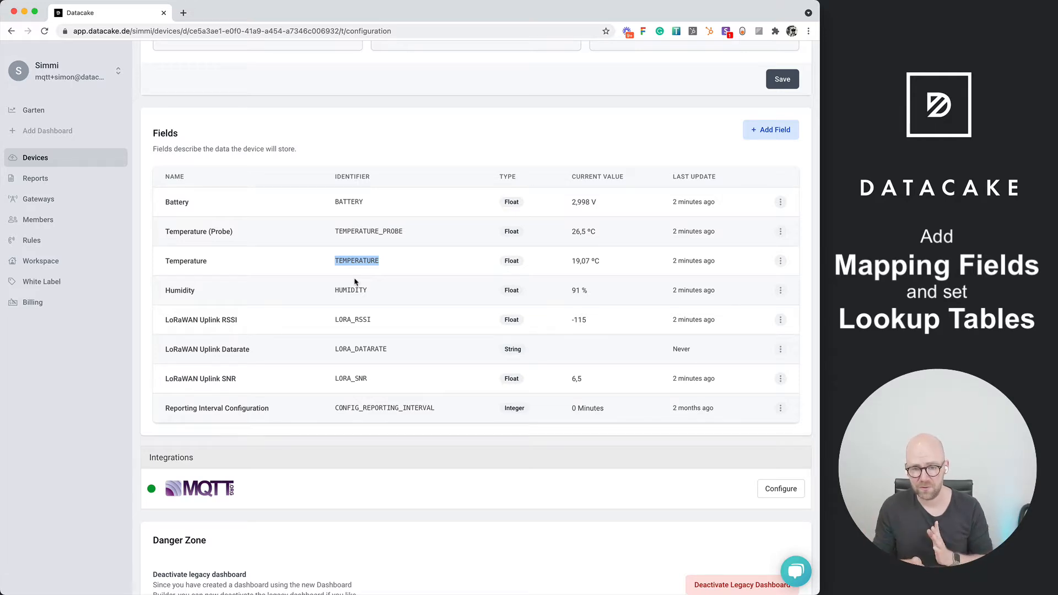
click(363, 200)
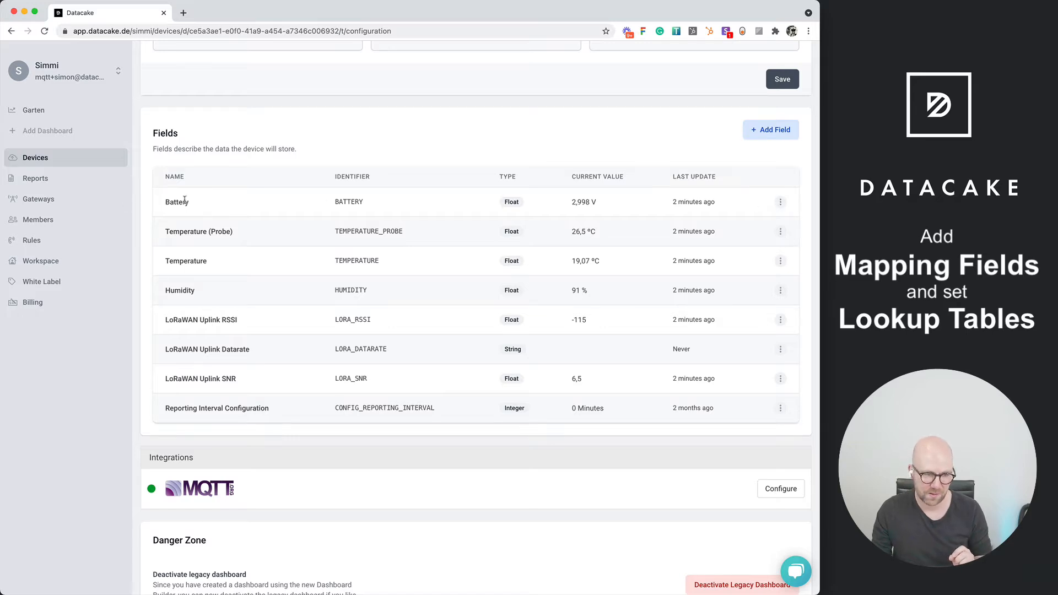
Start a new mapping field on the Battery field and set its type to String
click(781, 204)
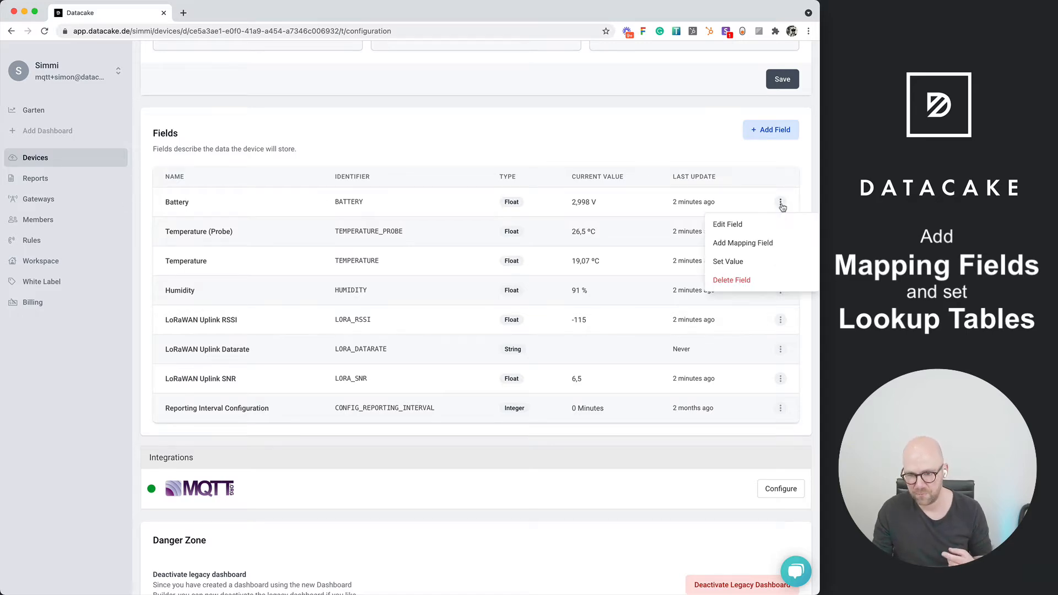
click(749, 248)
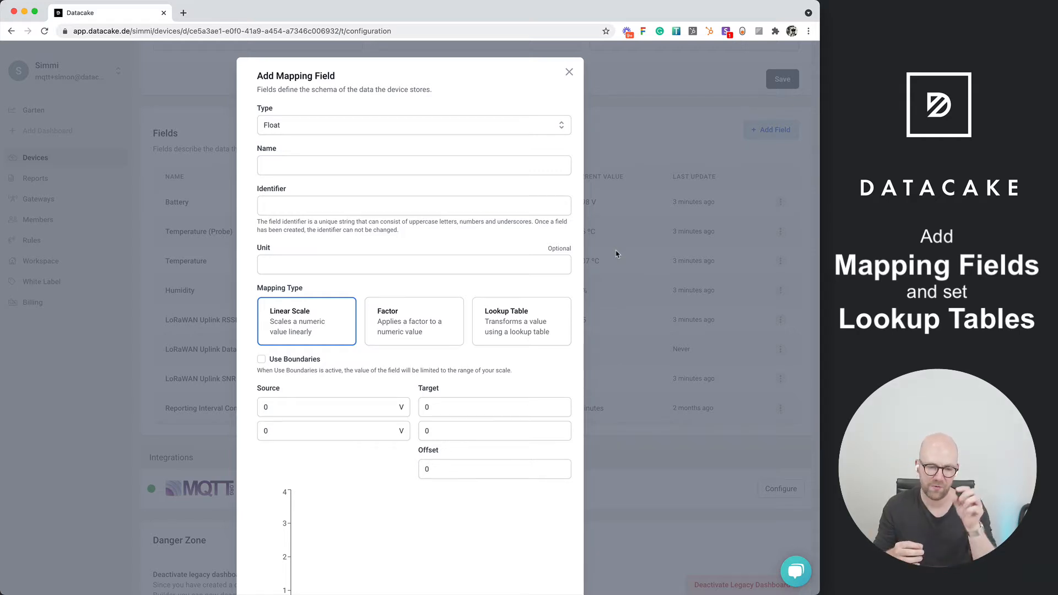
click(330, 129)
click(317, 235)
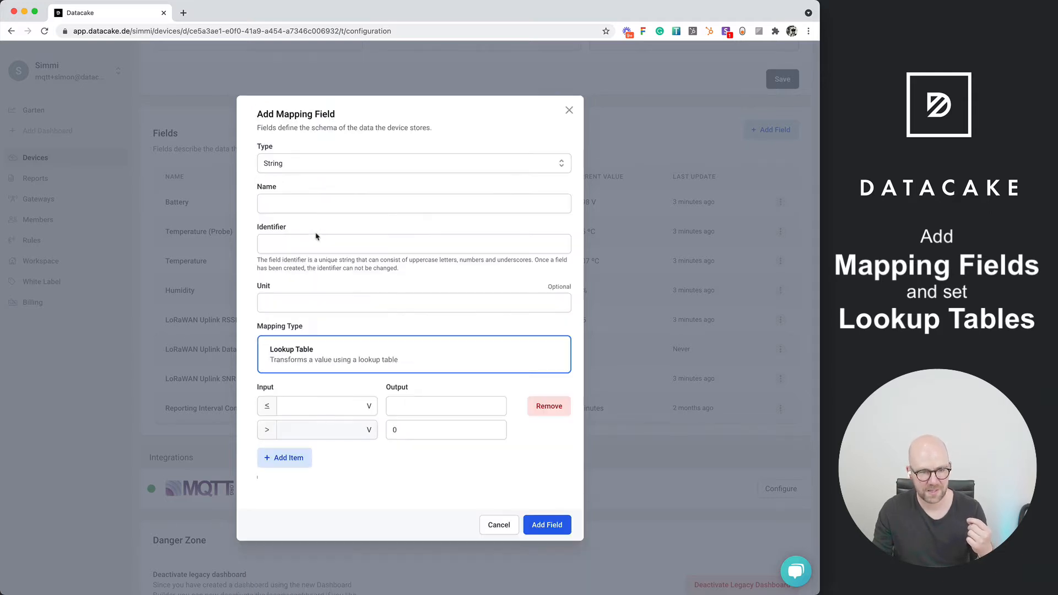
Name the mapping field "Battery Status" with the identifier BATTERY_STATUS, leaving the unit empty
click(299, 201)
text(Battery Stauts)
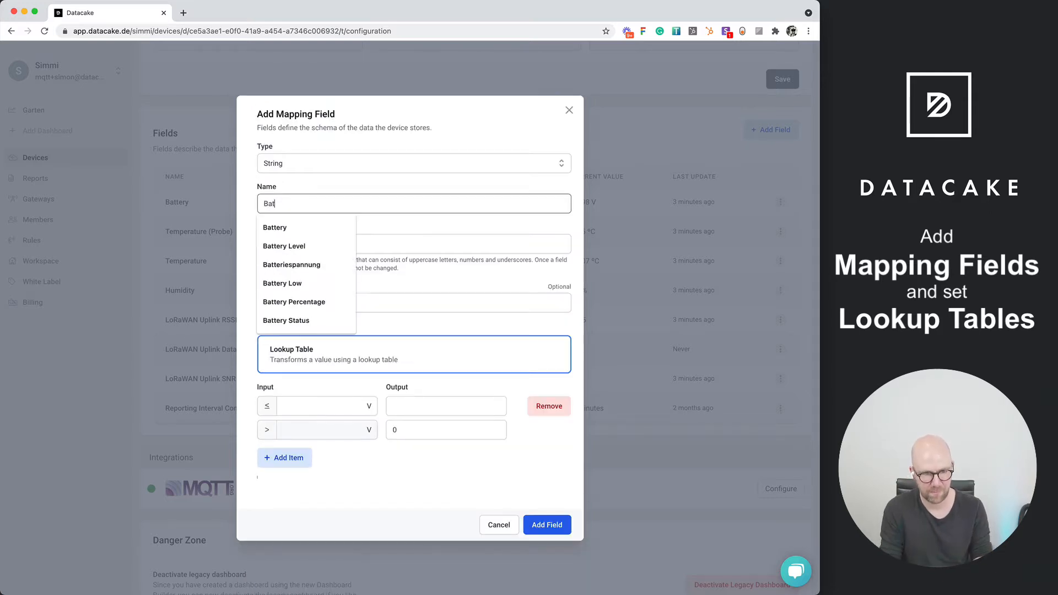
key(BackSpace)
key(BackSpace)
key(BackSpace)
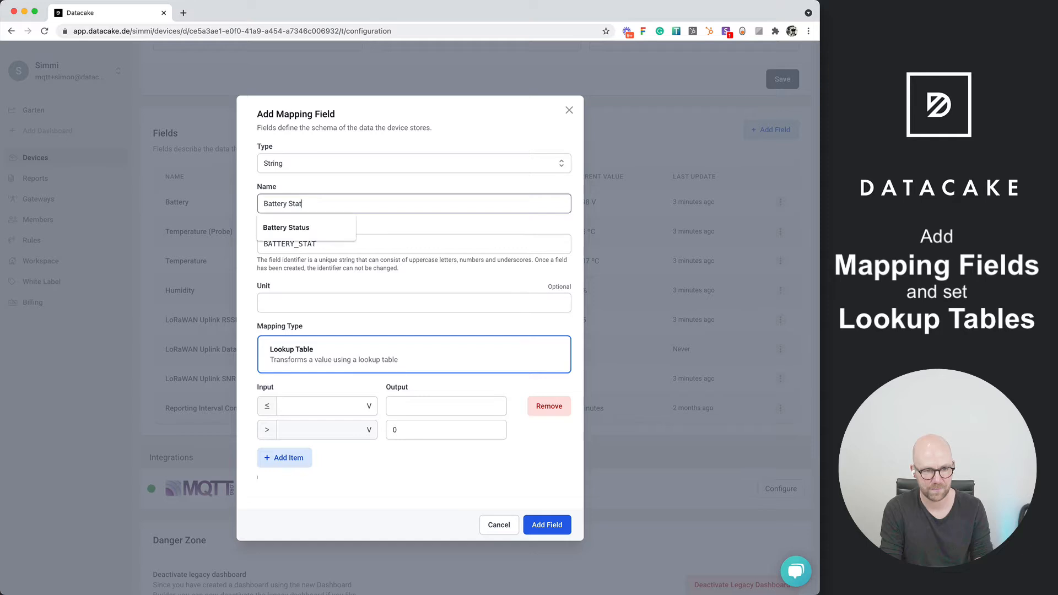
text(tus)
key(Tab)
key(Tab)
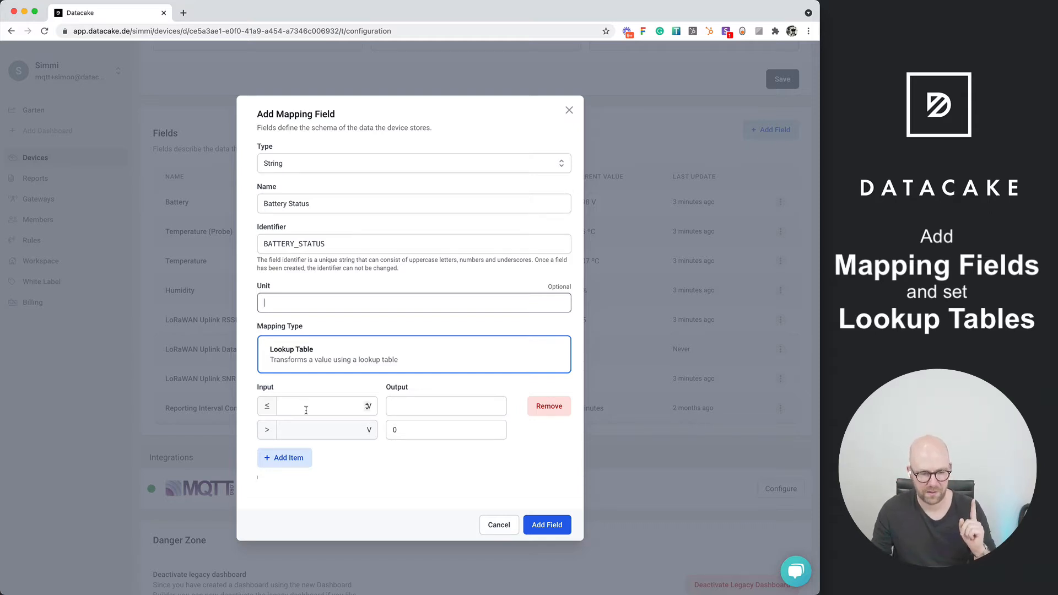
Add a second lookup table item and map inputs up to 2,5 V to the output "Battery Low" in the first one
click(289, 457)
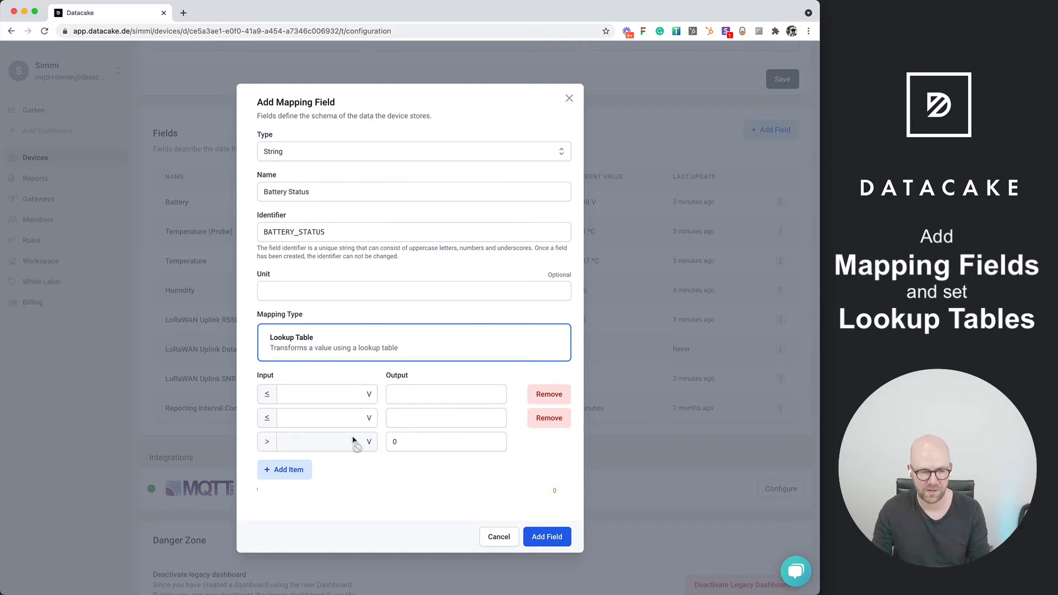
click(309, 418)
click(314, 395)
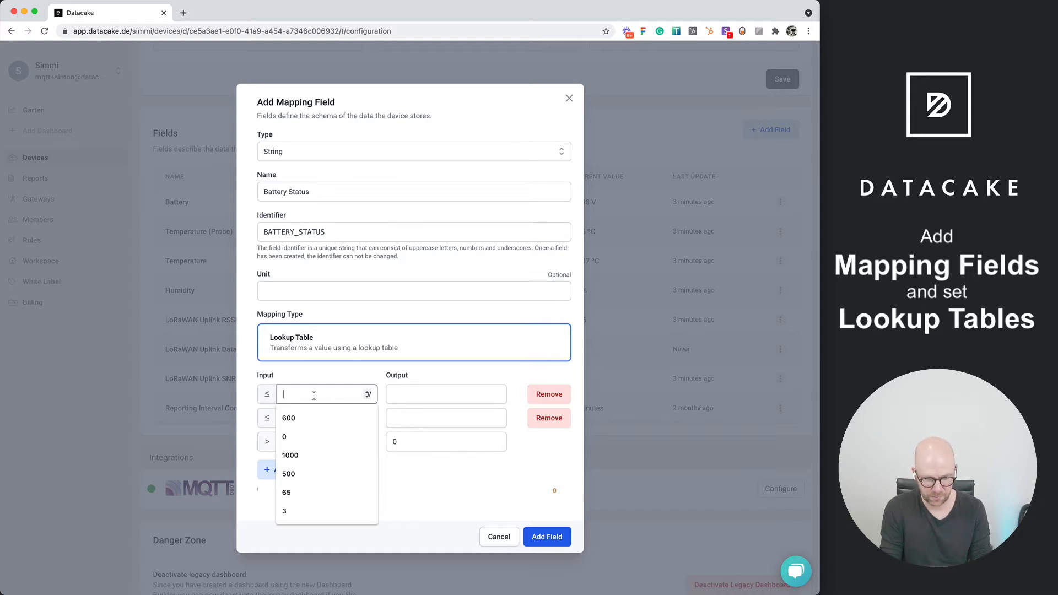
text(3)
key(Tab)
key(shift+Tab)
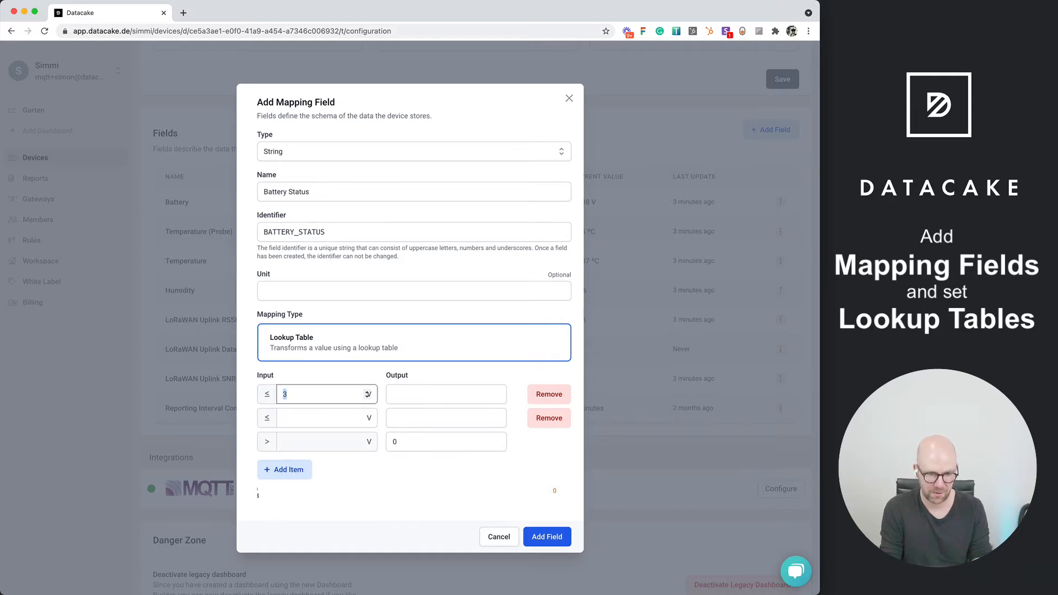
key(BackSpace)
text(2)
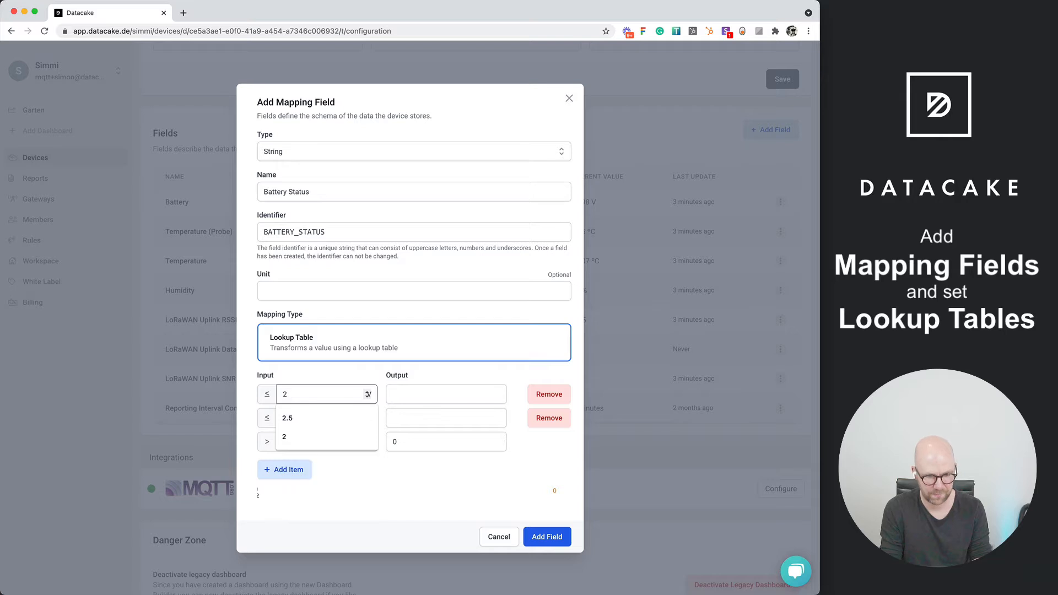
key(Down)
key(Return)
key(Tab)
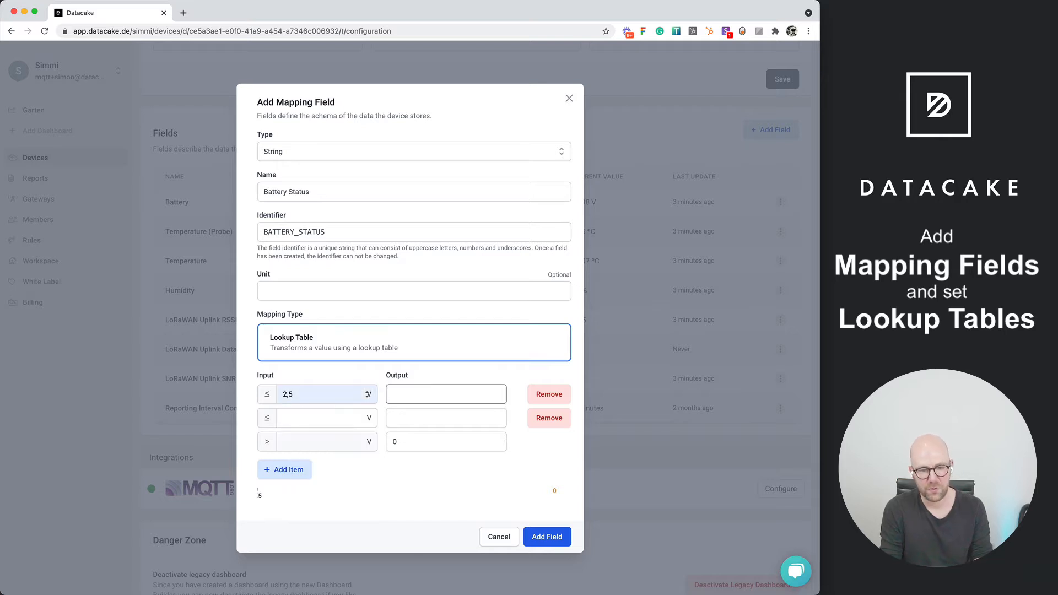
text(Bat)
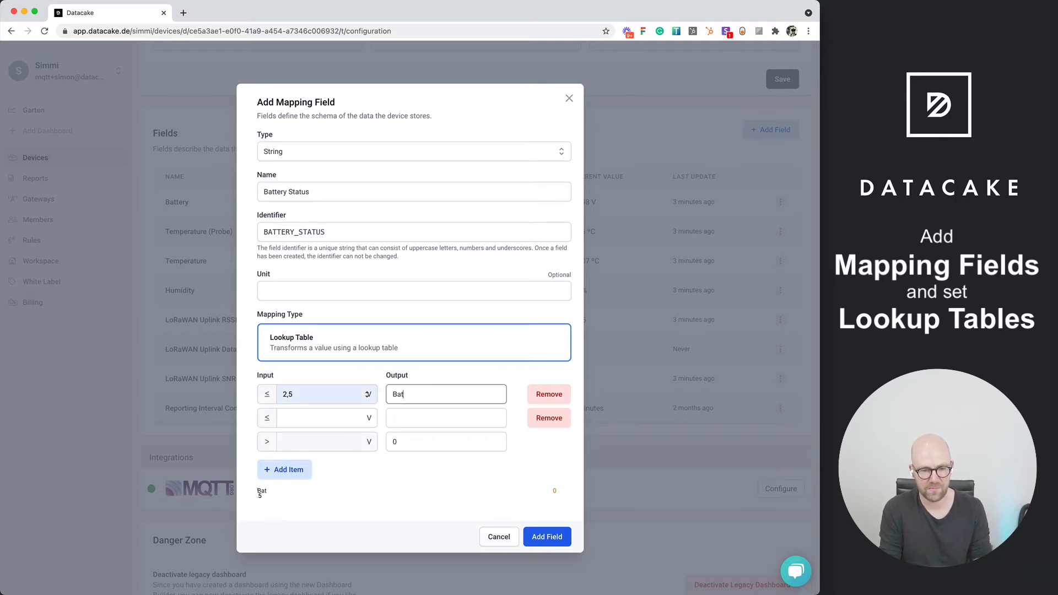
text(tery Low)
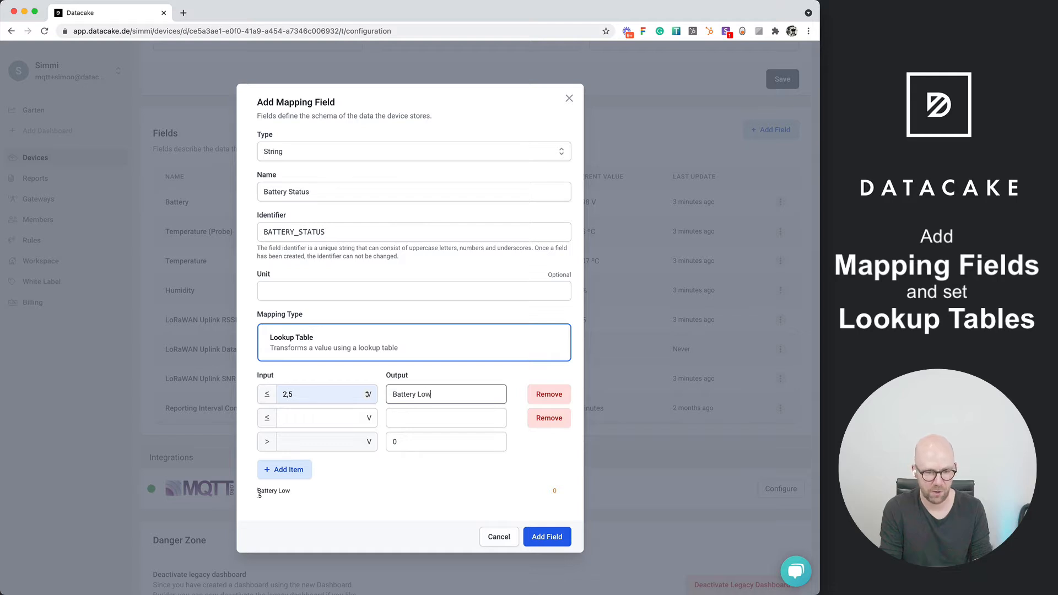
key(Tab)
Map inputs up to 3,5 V to the output "Battery Moderate" in the second lookup item
click(313, 416)
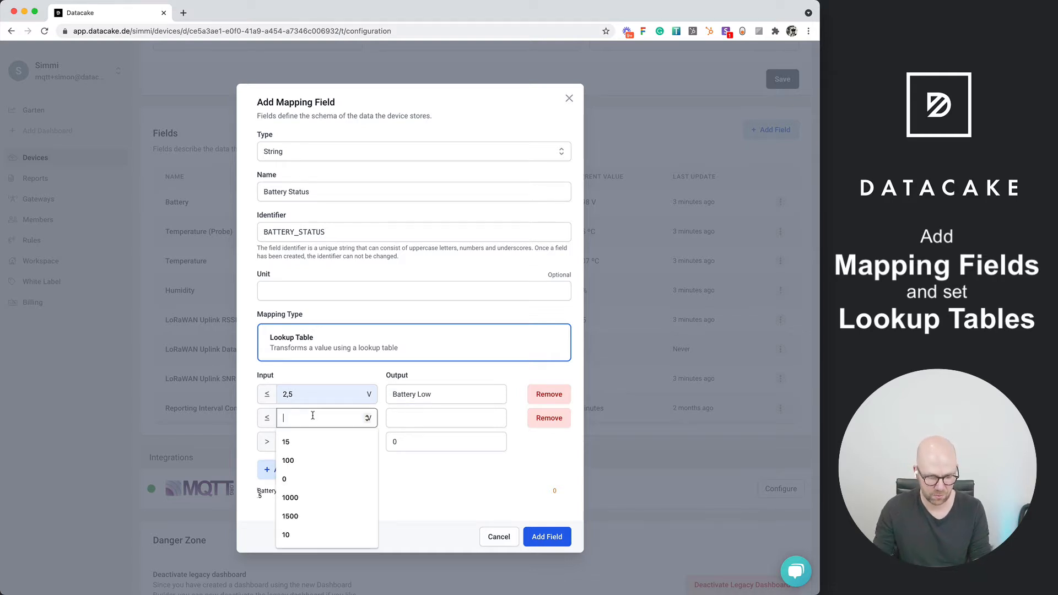
text(3,5)
key(Tab)
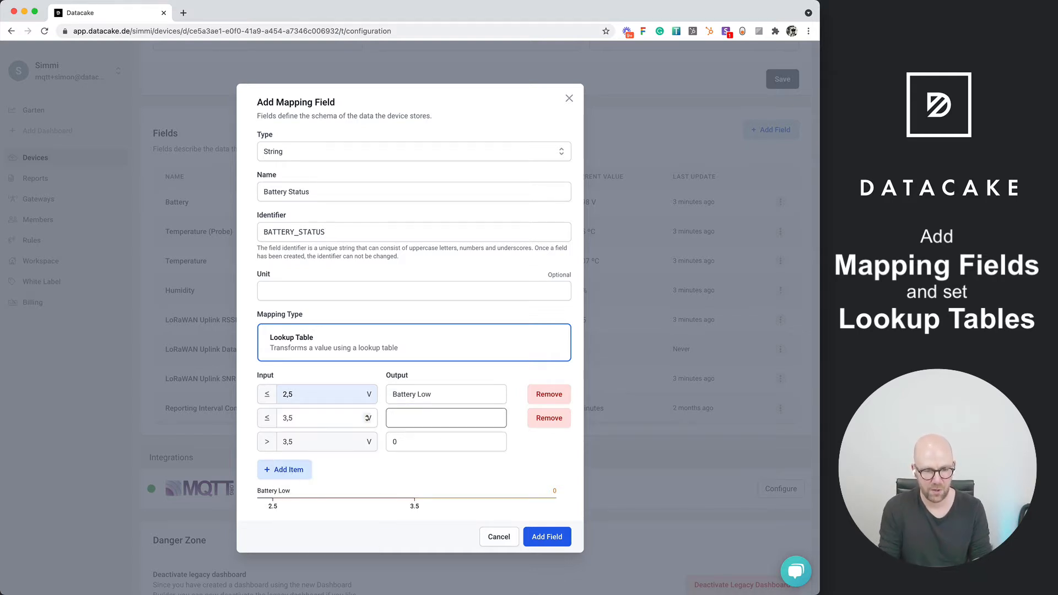
text(Batte)
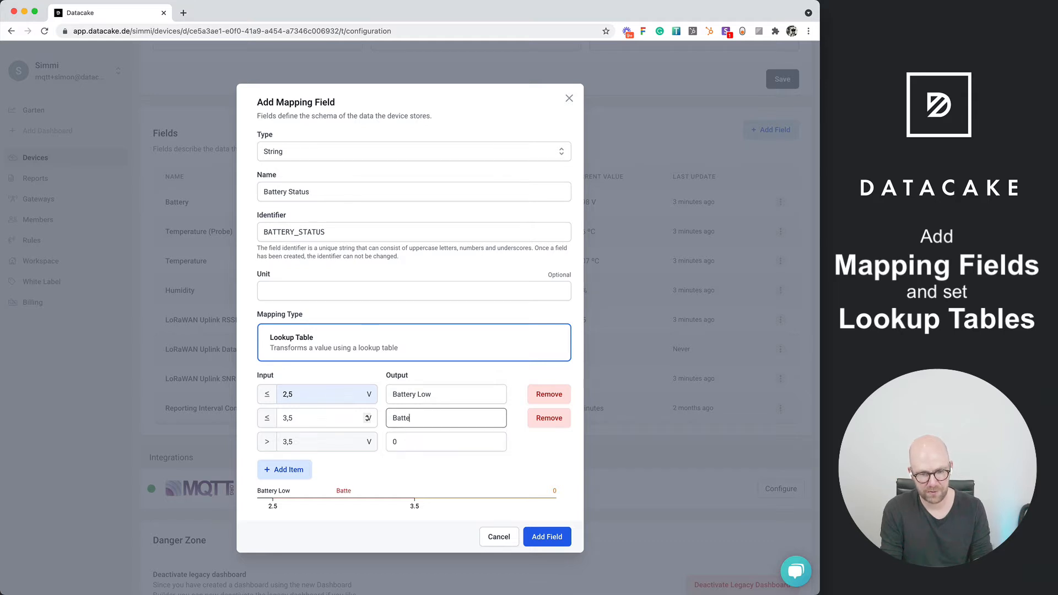
text(ry O)
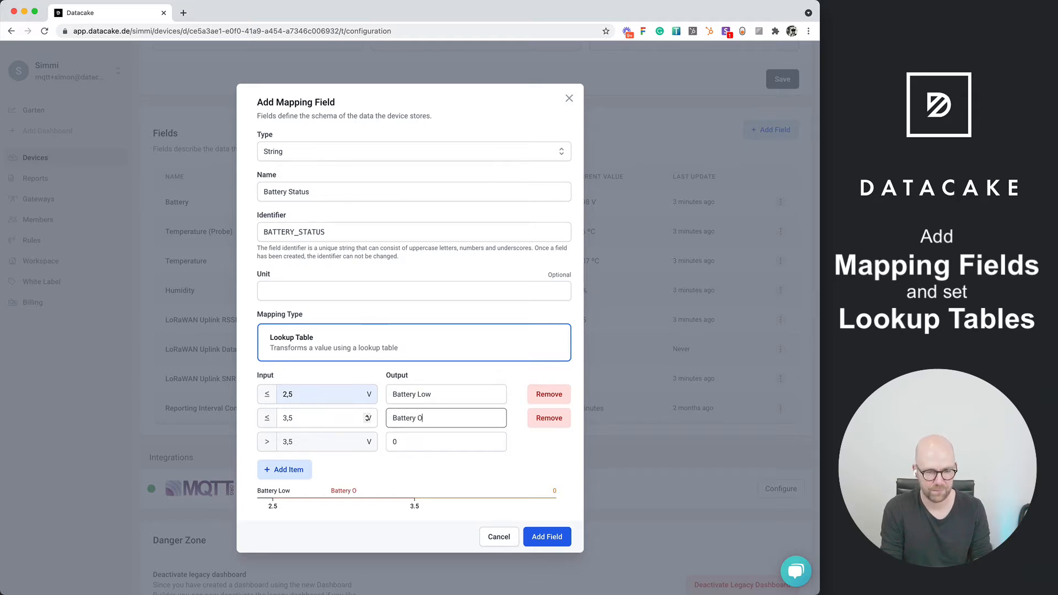
key(BackSpace)
text(Mod)
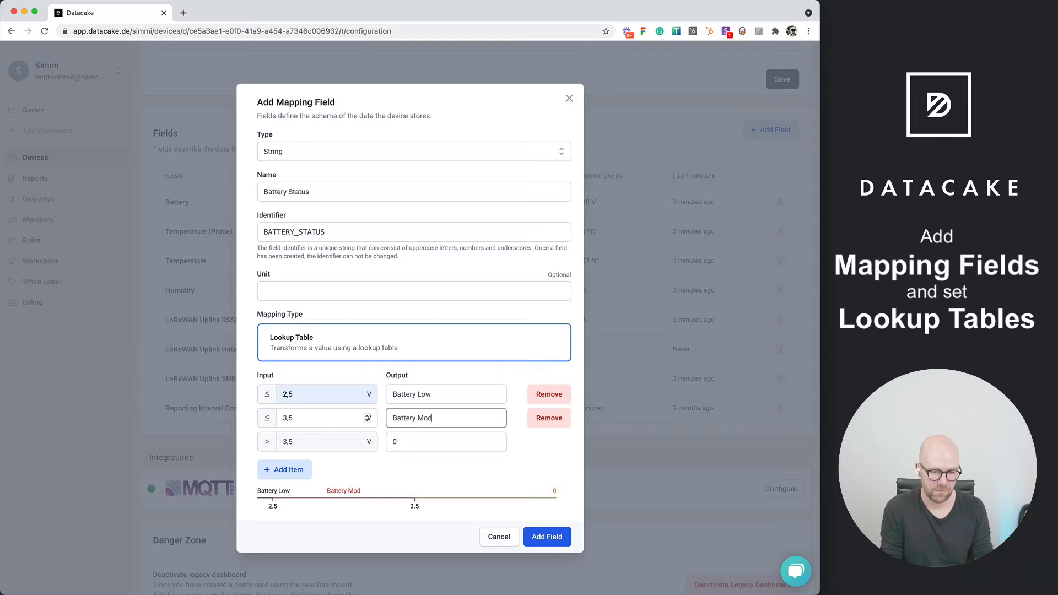
text(erate)
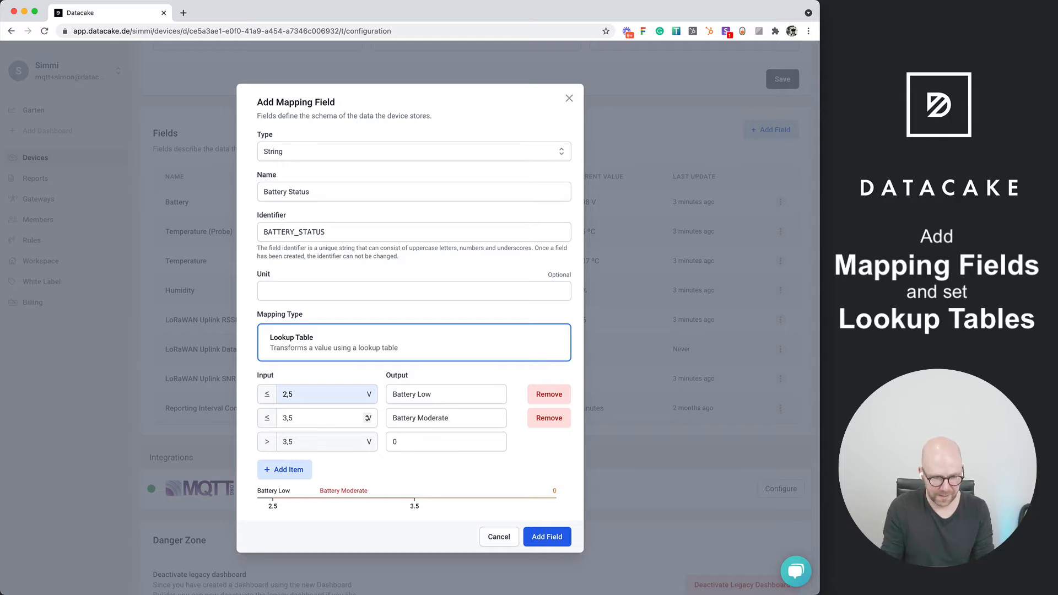
Set the output for inputs above 3,5 V to "Battery OK" and add the mapping field to the device
double_click(413, 443)
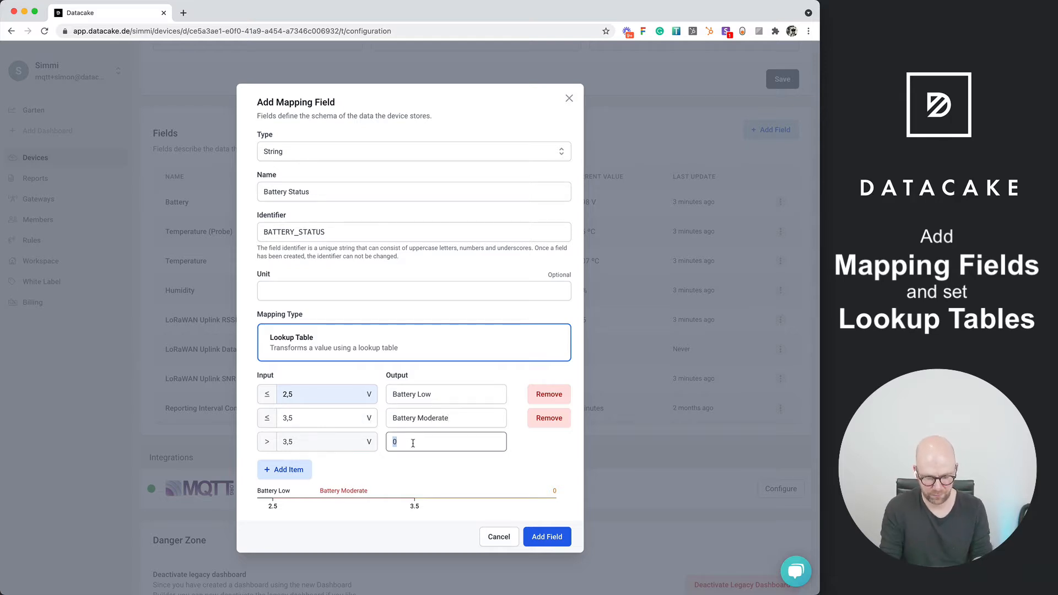
text(Battery O)
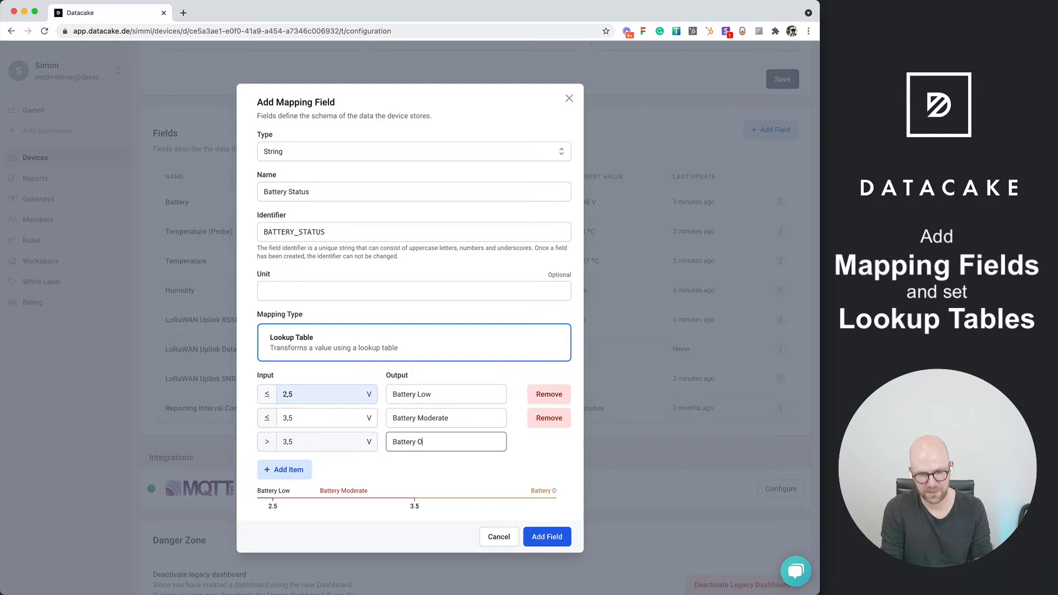
text(K)
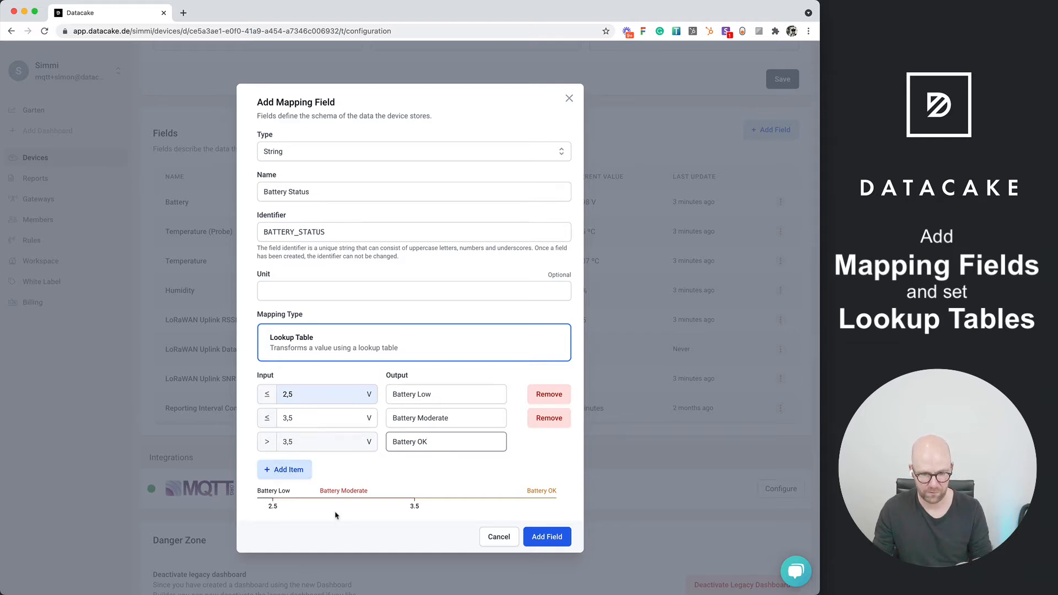
click(546, 536)
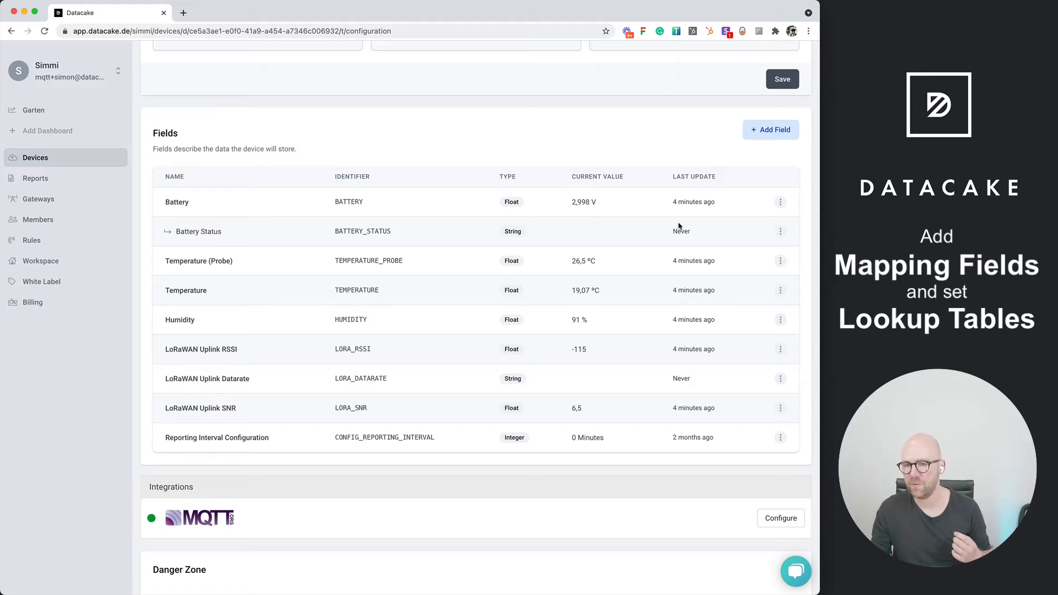
Manually set the Battery field's value to 2,998 V to trigger the Battery Status mapping
click(780, 203)
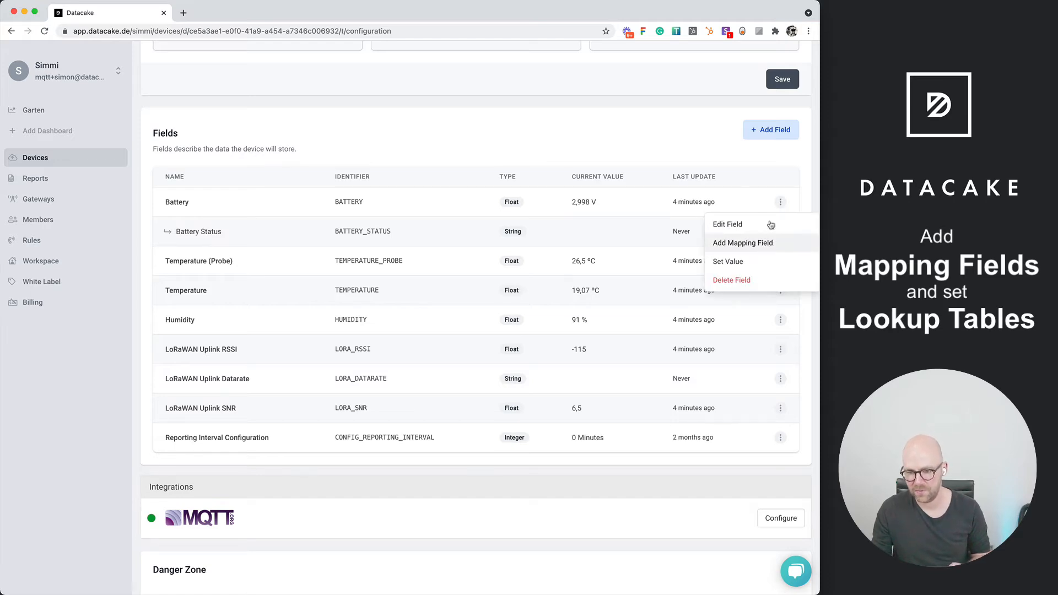
click(727, 262)
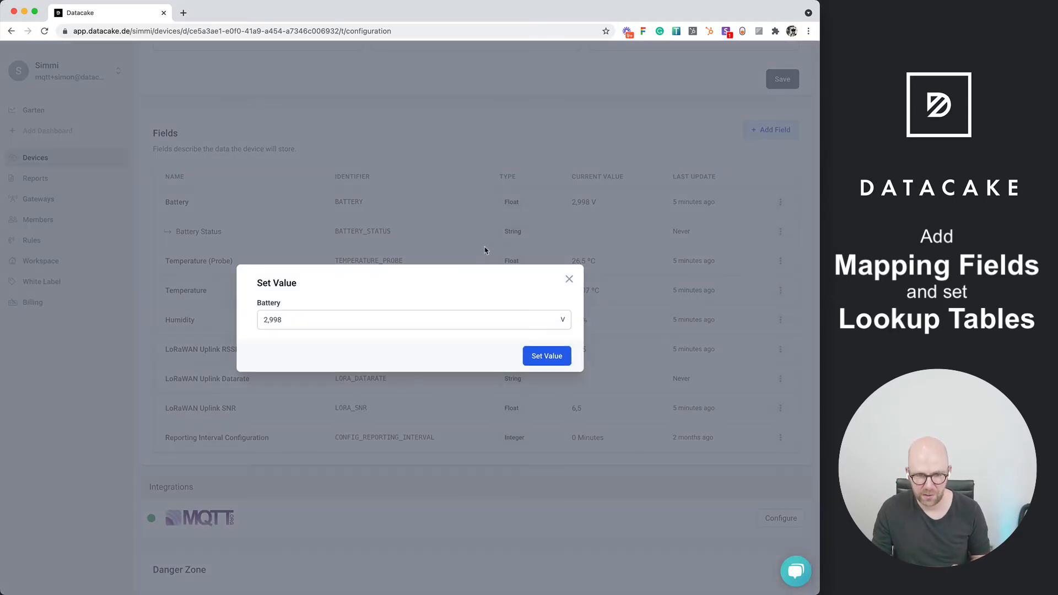
click(313, 318)
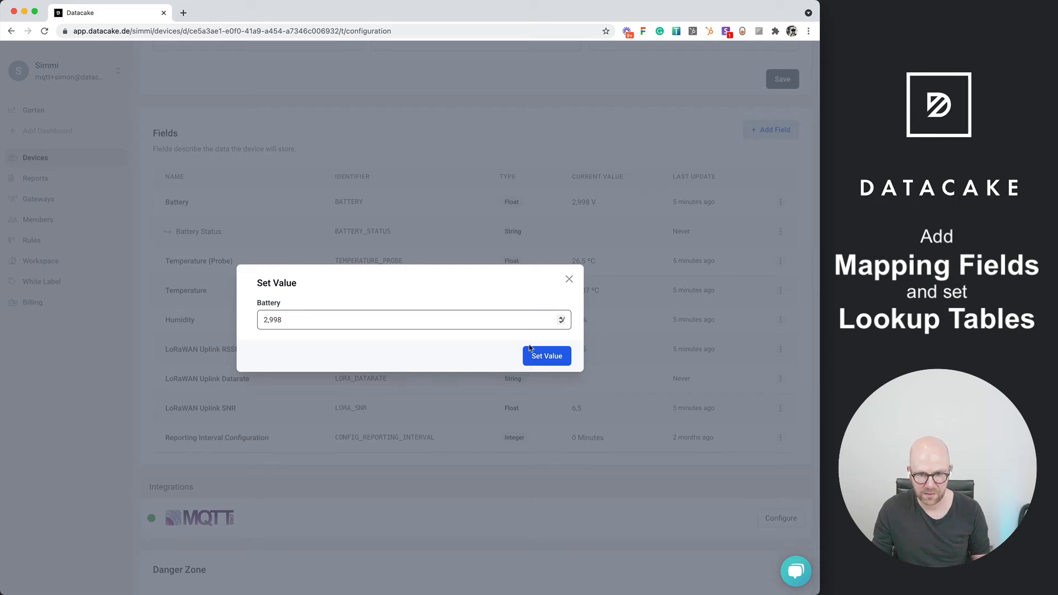
click(540, 358)
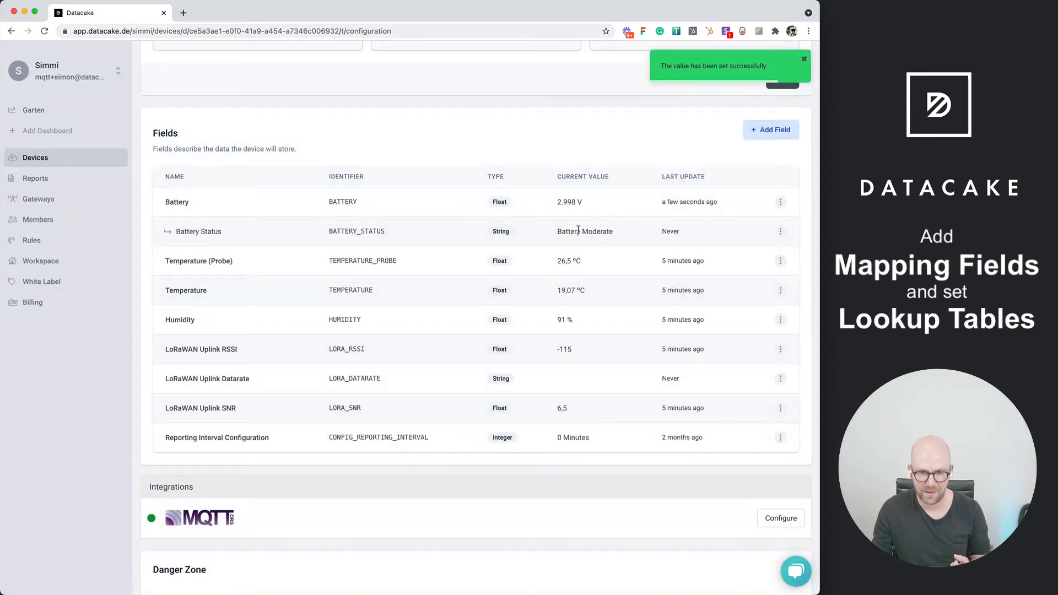
Open the device's dashboard and switch it to edit mode
drag(558, 228, 620, 232)
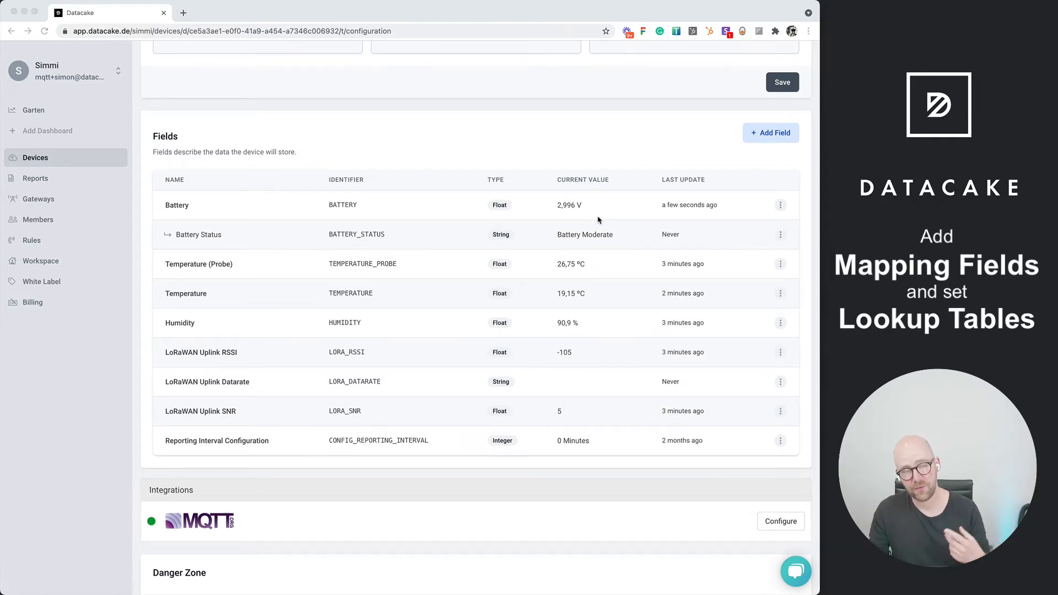
scroll(598, 219, up, 15)
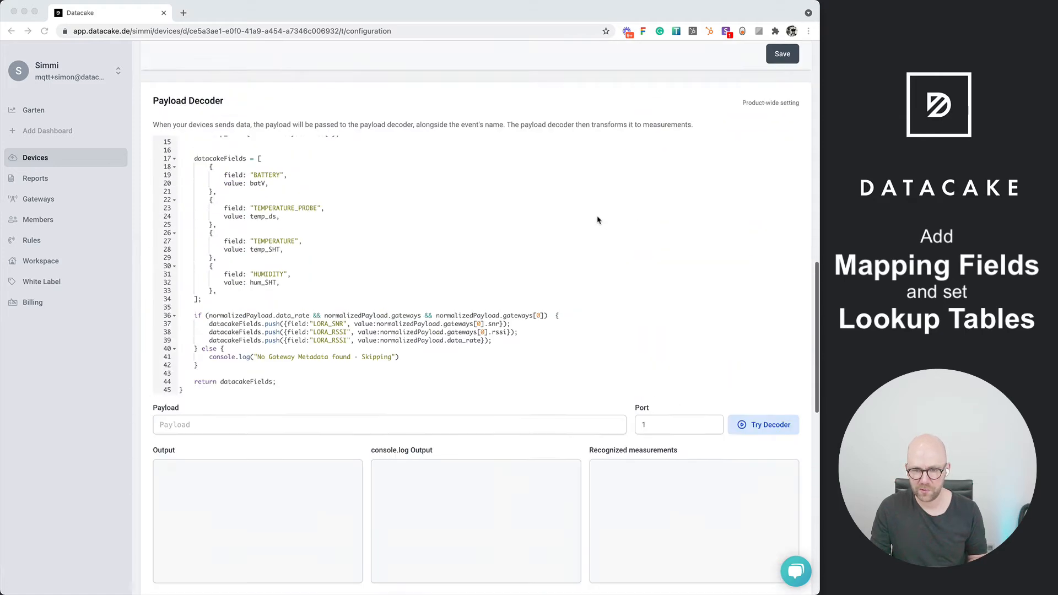
scroll(598, 220, up, 5)
click(160, 190)
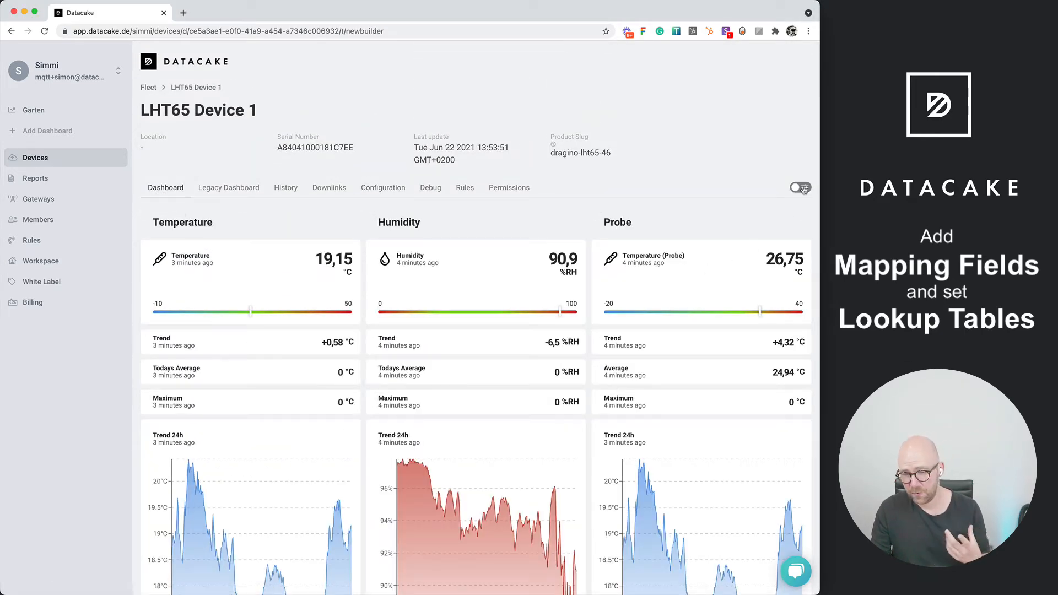
click(799, 188)
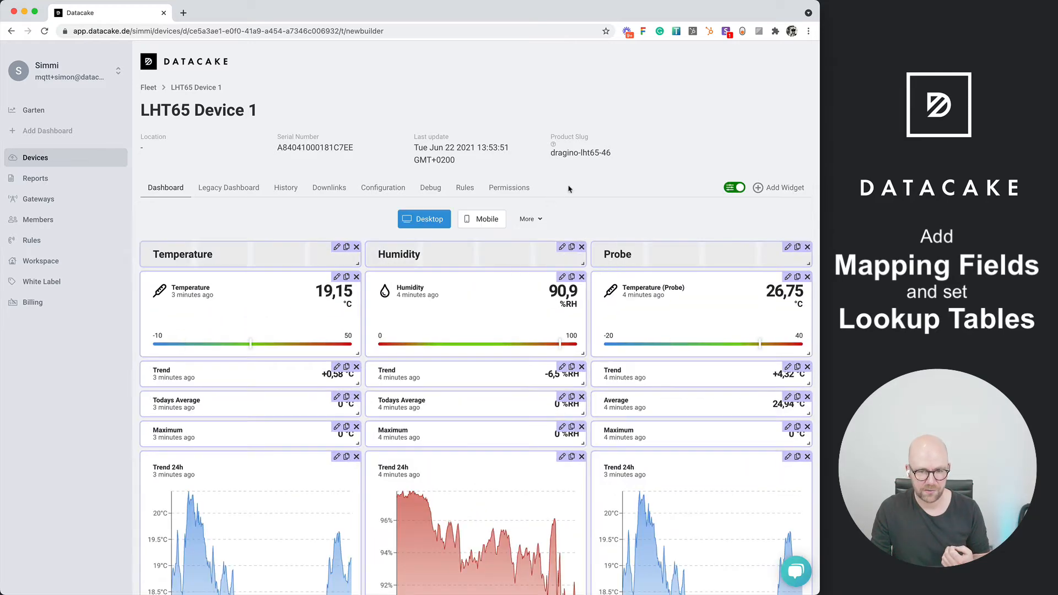
scroll(672, 211, down, 5)
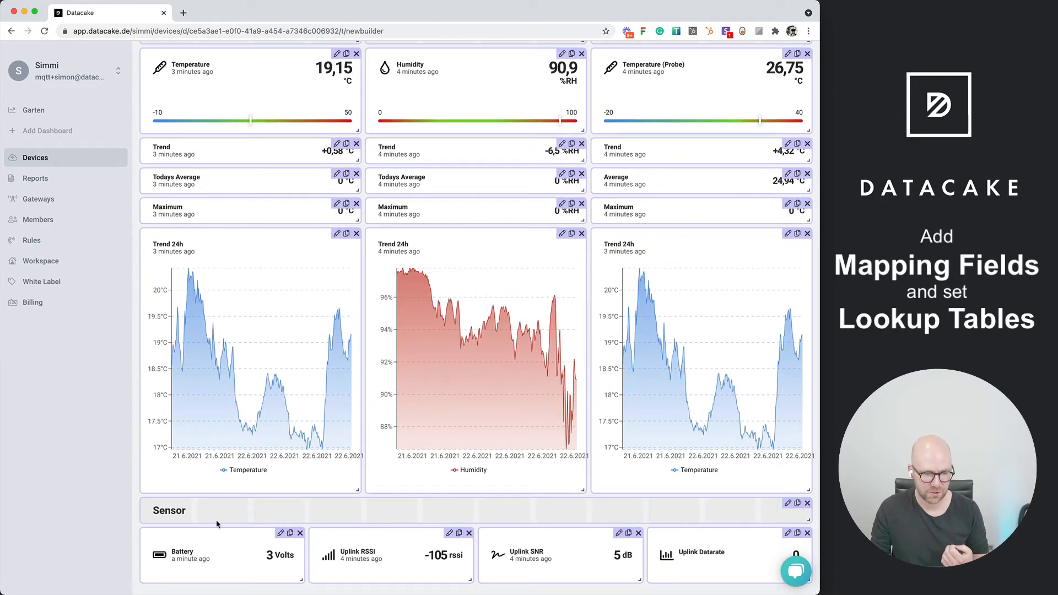
scroll(679, 185, up, 3)
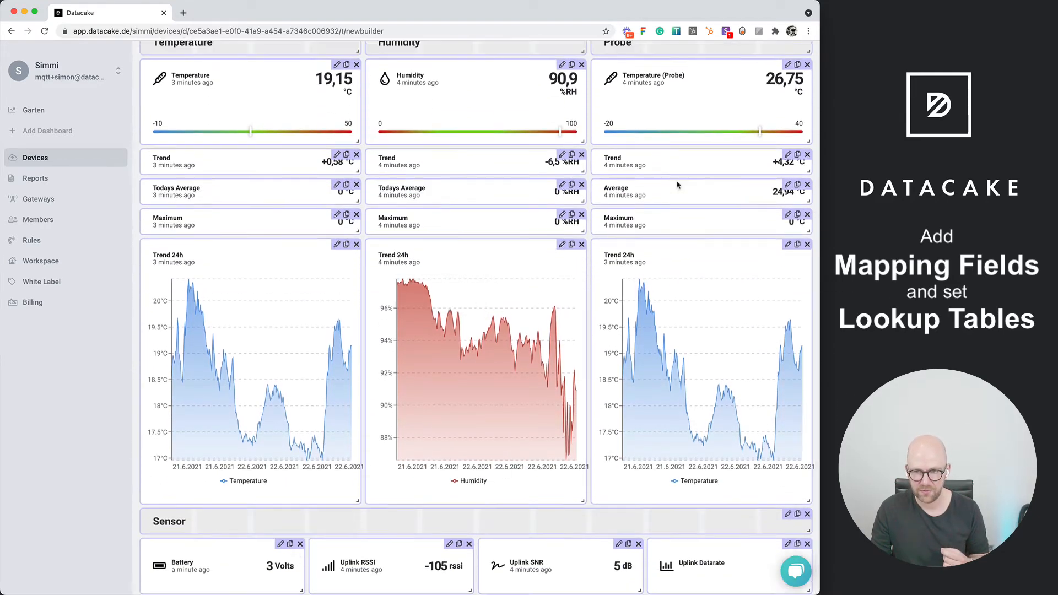
Add a Value widget that shows the Battery Status field to the dashboard
click(778, 109)
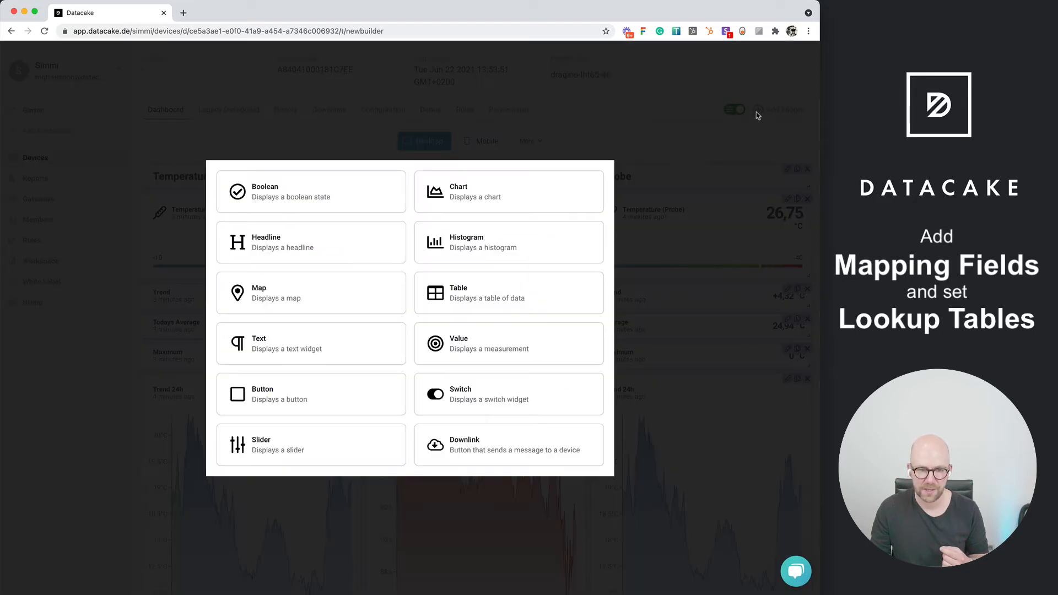
click(452, 344)
click(132, 342)
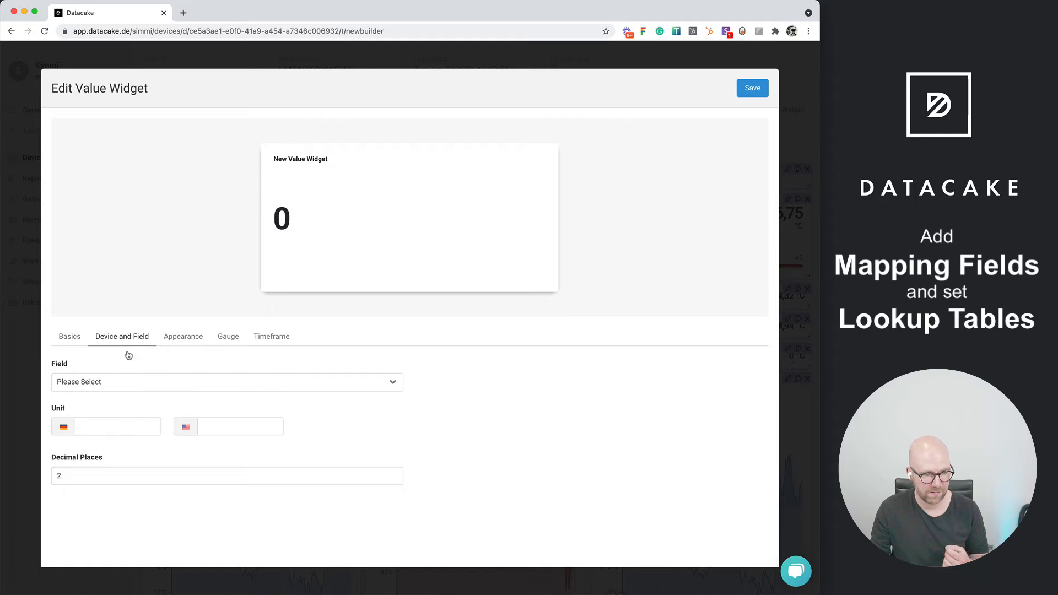
click(116, 384)
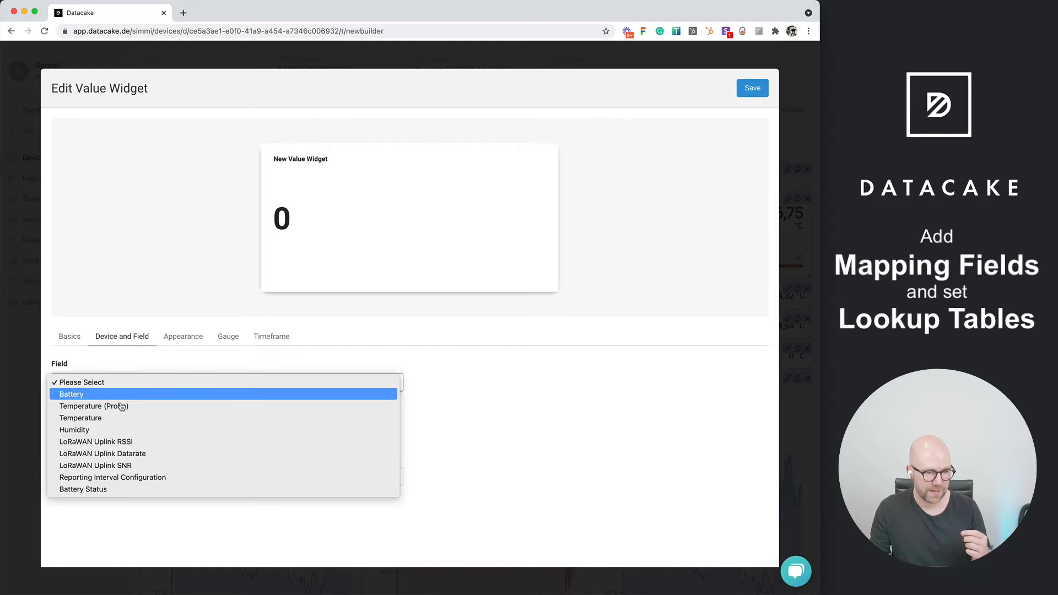
click(119, 489)
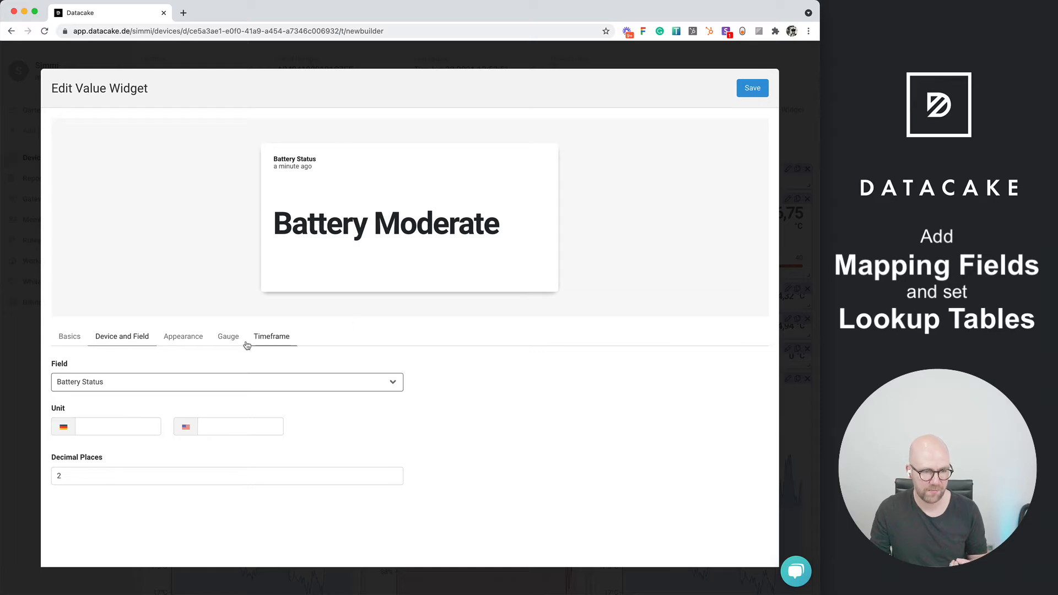
click(749, 89)
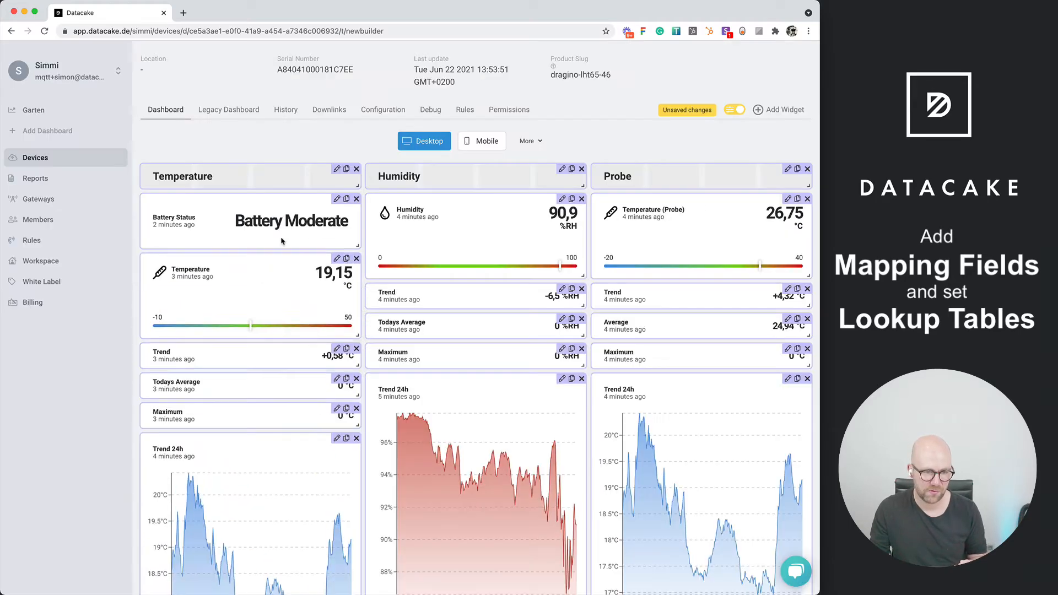
Place the Battery Status widget above Battery in the Sensor section, rearrange the uplink widgets around it and finish editing the dashboard
drag(286, 210, 302, 521)
scroll(277, 534, down, 1)
scroll(283, 500, down, 3)
drag(589, 522, 393, 566)
drag(703, 507, 528, 508)
scroll(496, 331, up, 5)
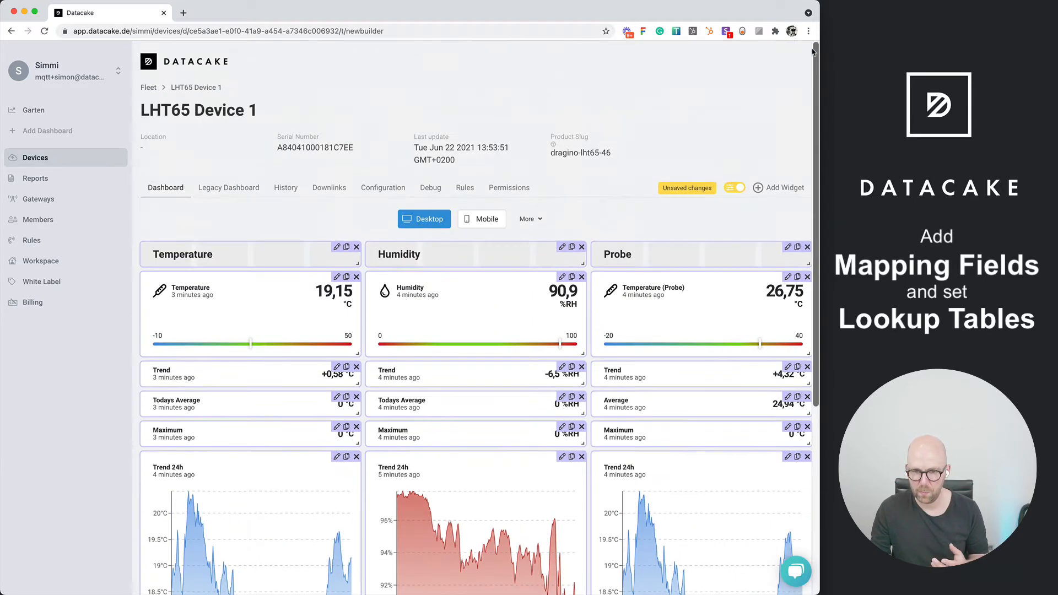
click(733, 188)
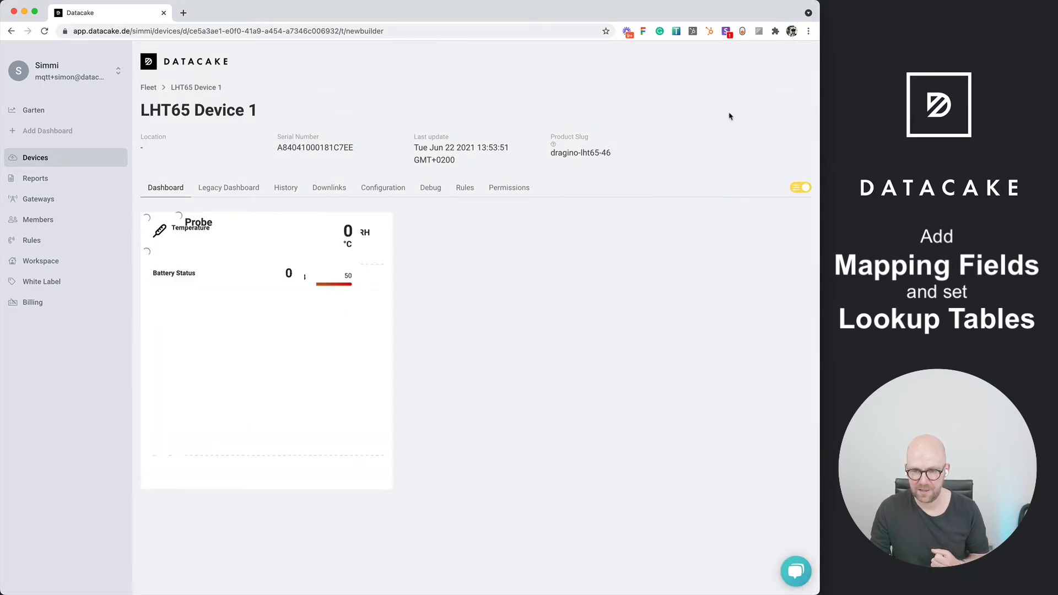
scroll(731, 116, down, 5)
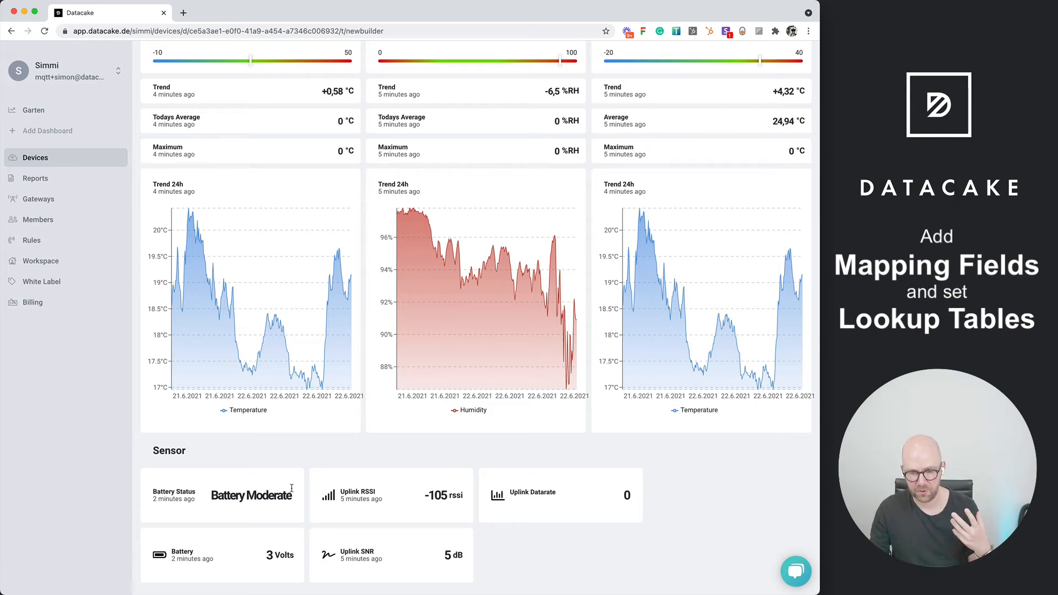
scroll(348, 277, up, 5)
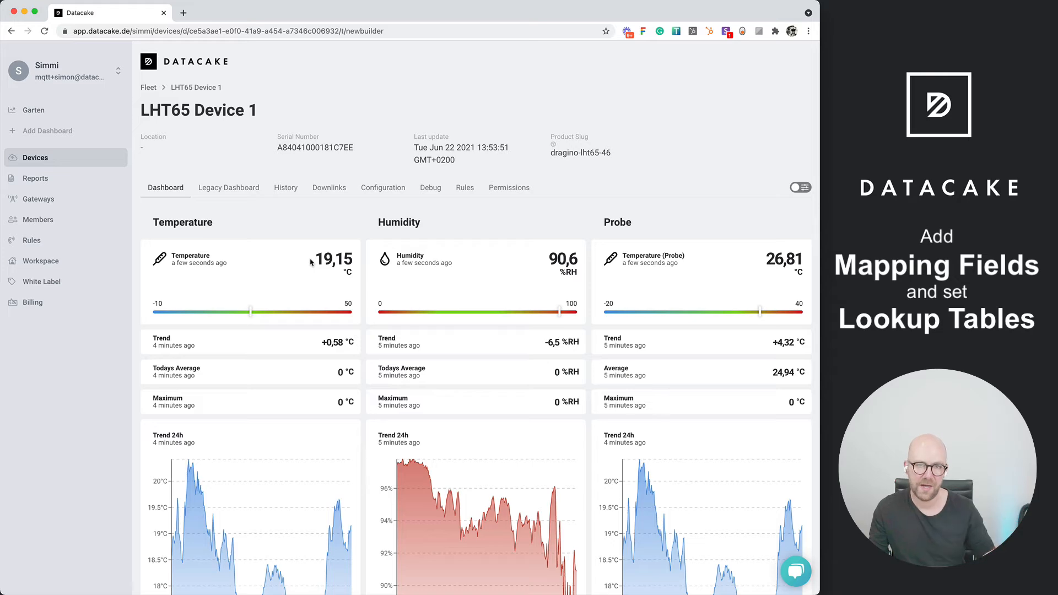
Open the device's configuration at its list of fields
click(375, 187)
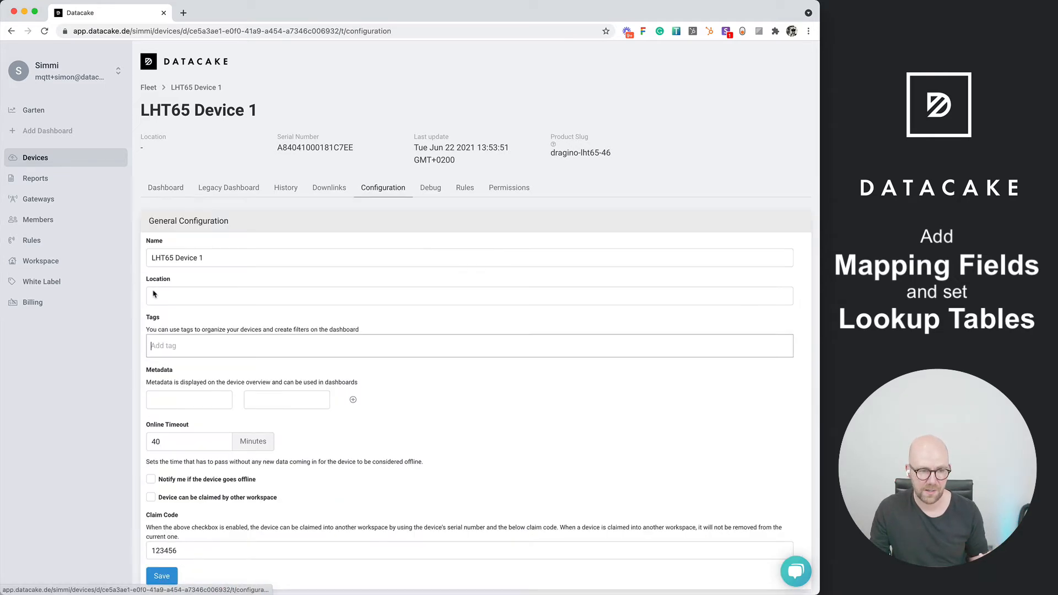
scroll(137, 306, down, 10)
scroll(137, 310, up, 3)
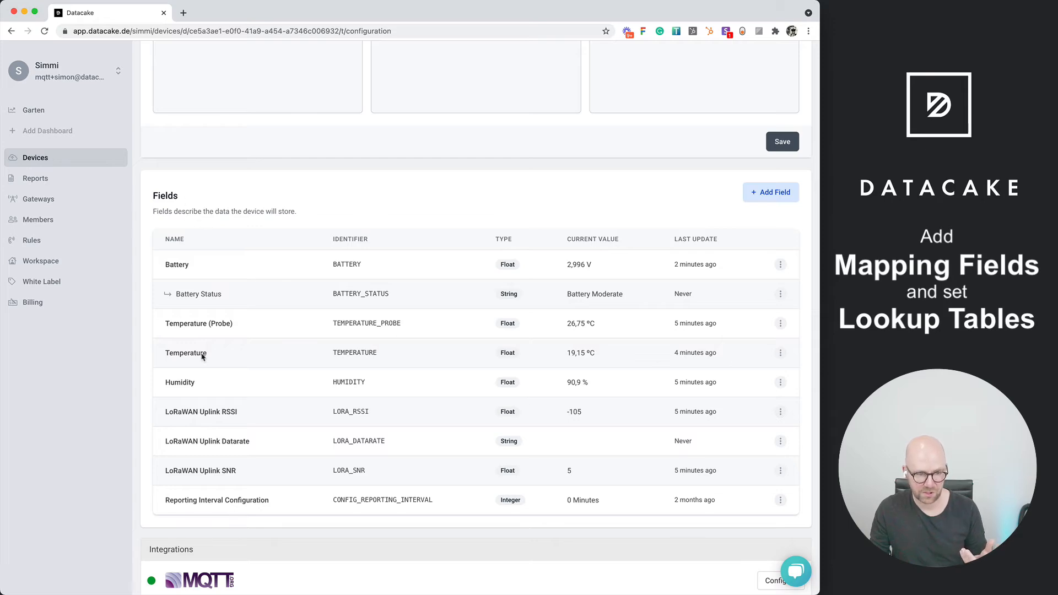
click(780, 353)
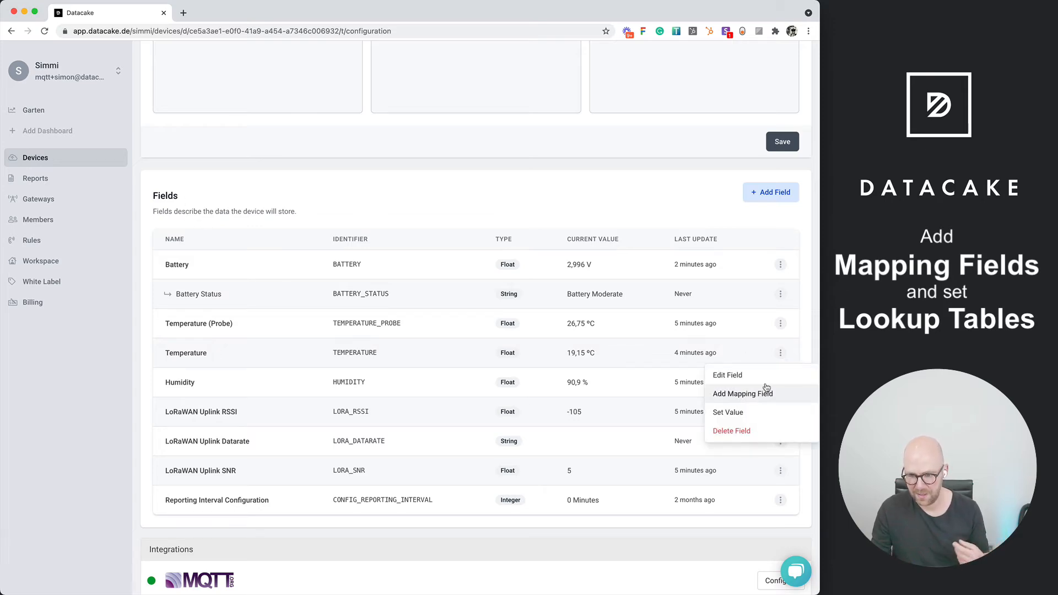
click(764, 394)
click(504, 319)
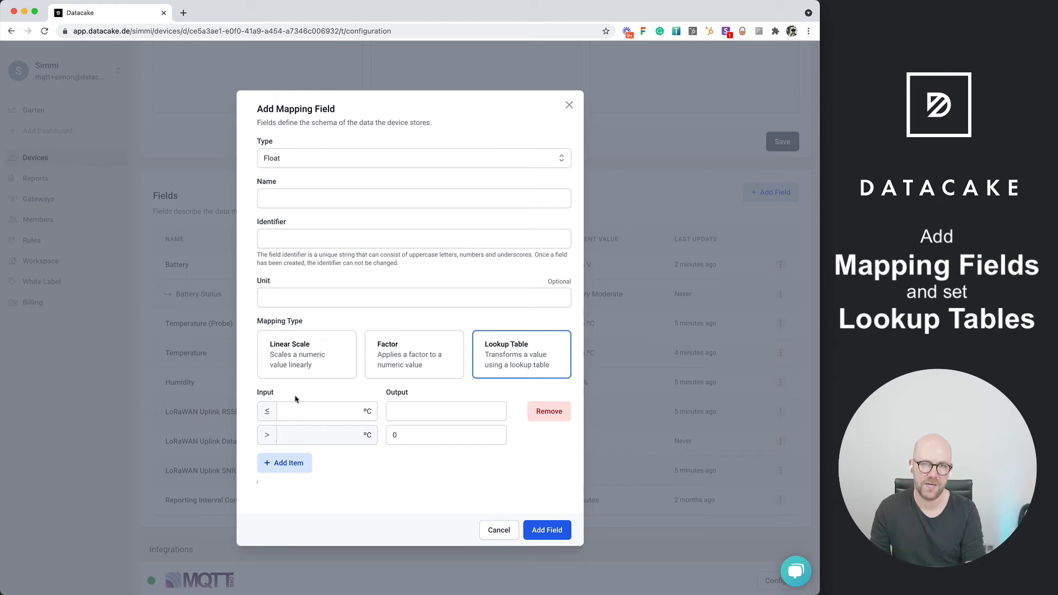
click(569, 104)
Start another mapping field for the Battery field and set its type to Integer
scroll(322, 173, up, 10)
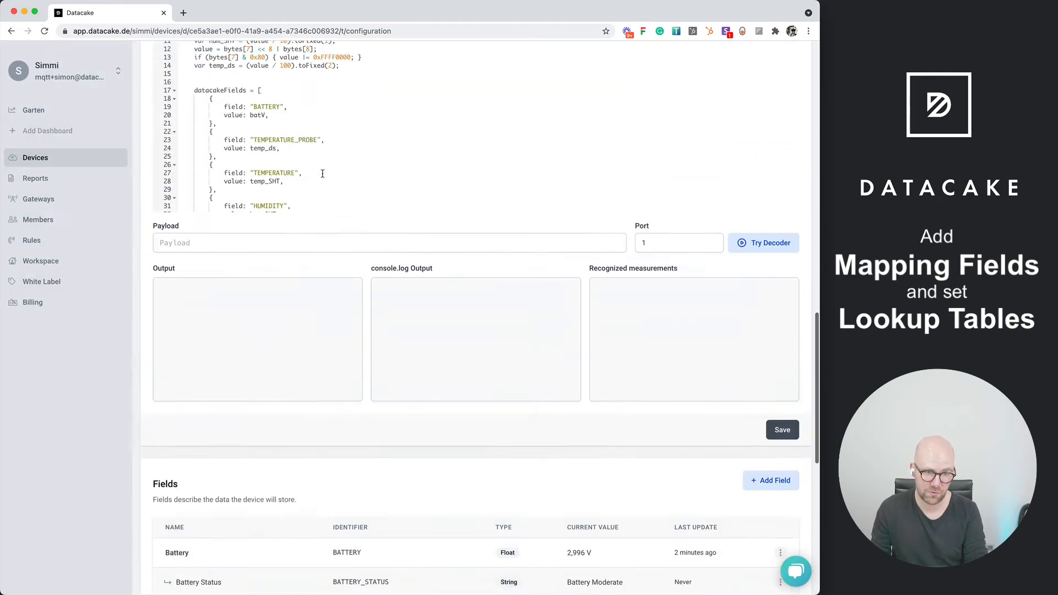
scroll(322, 341, down, 3)
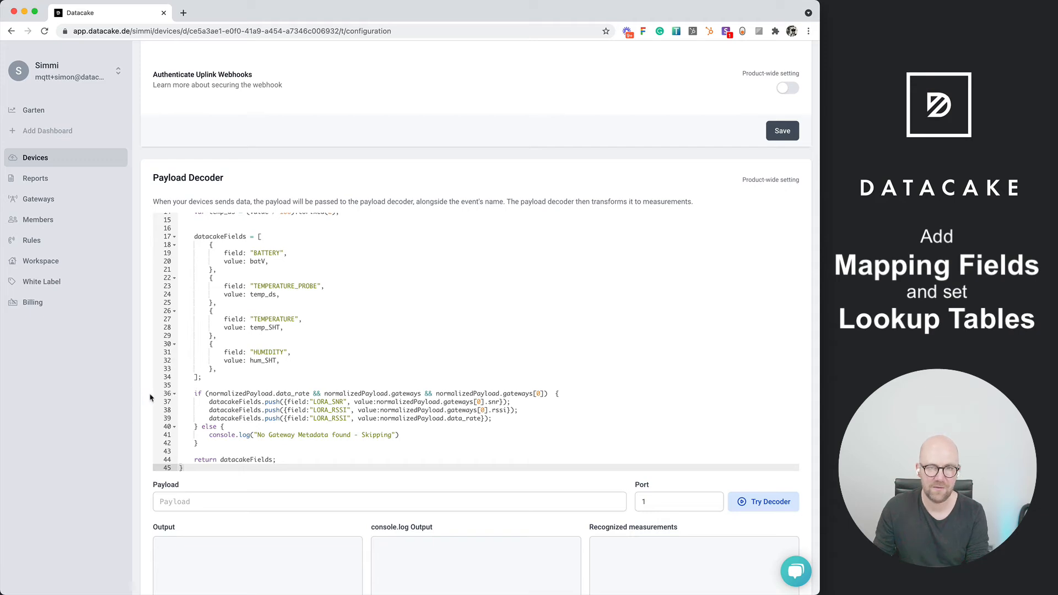
scroll(149, 396, down, 10)
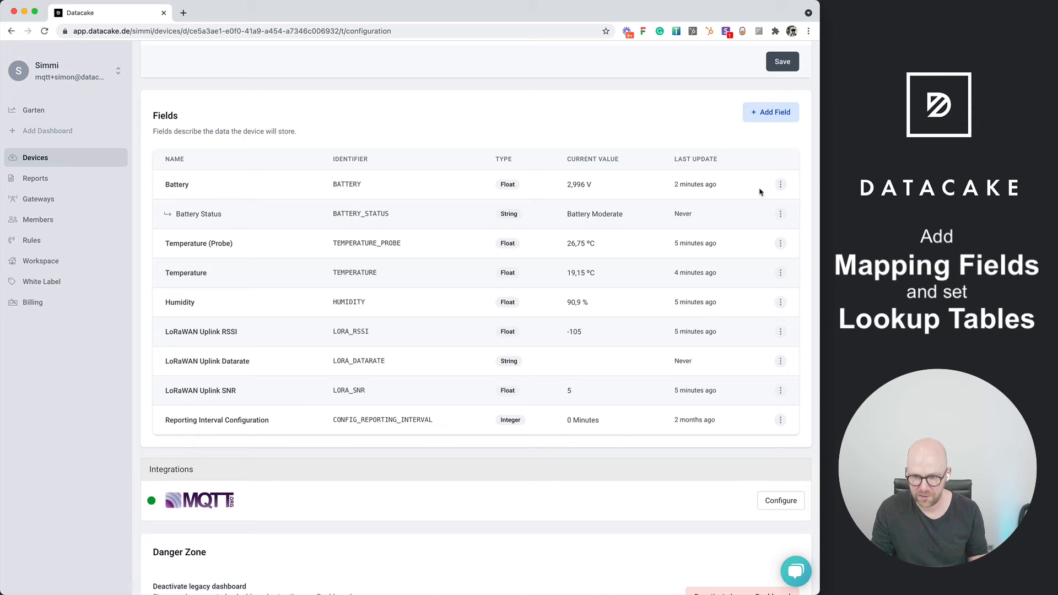
click(779, 186)
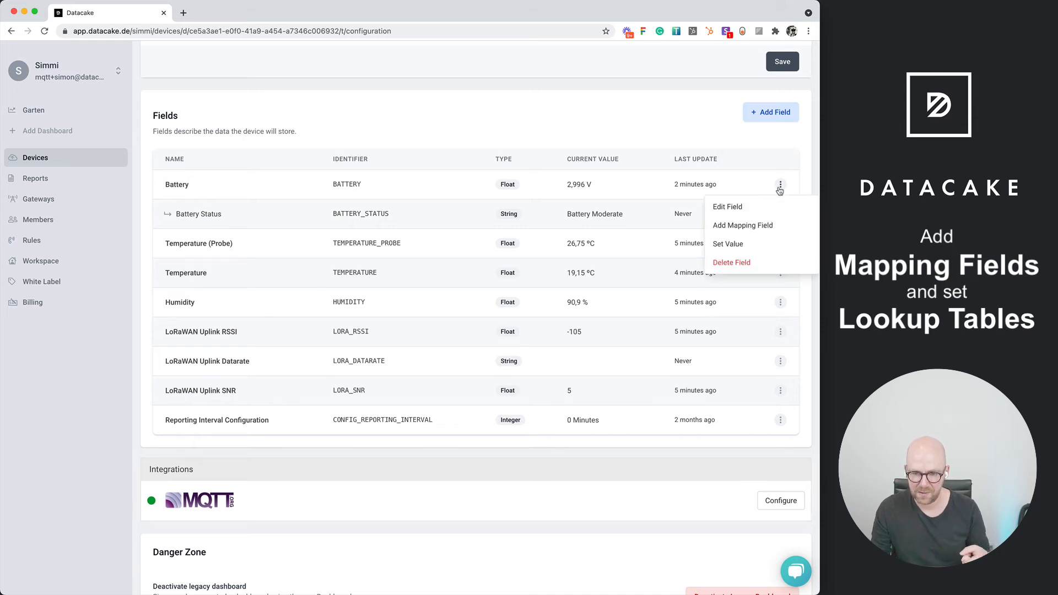
click(758, 227)
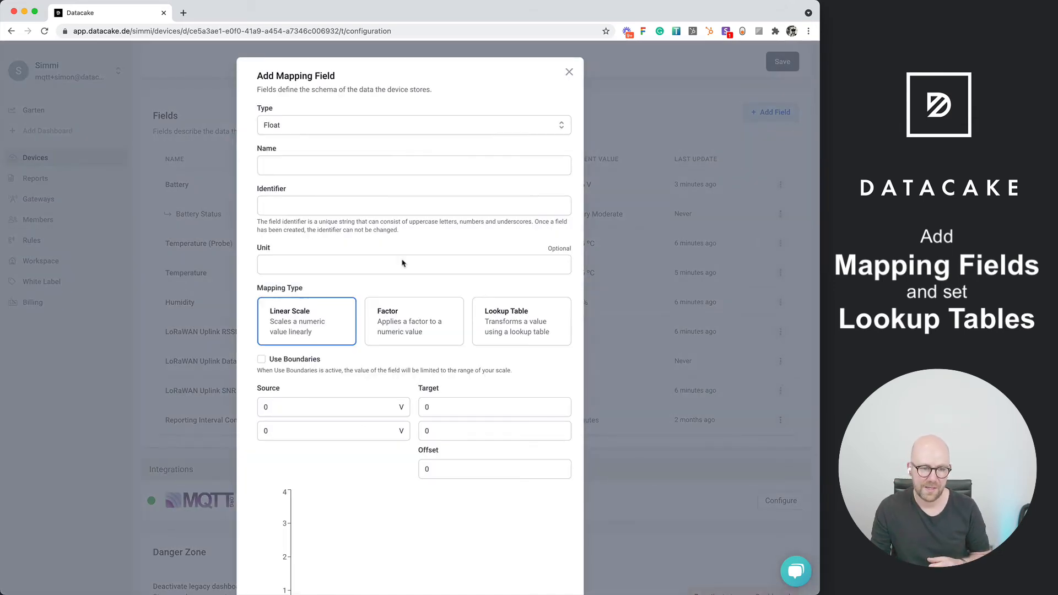
click(302, 166)
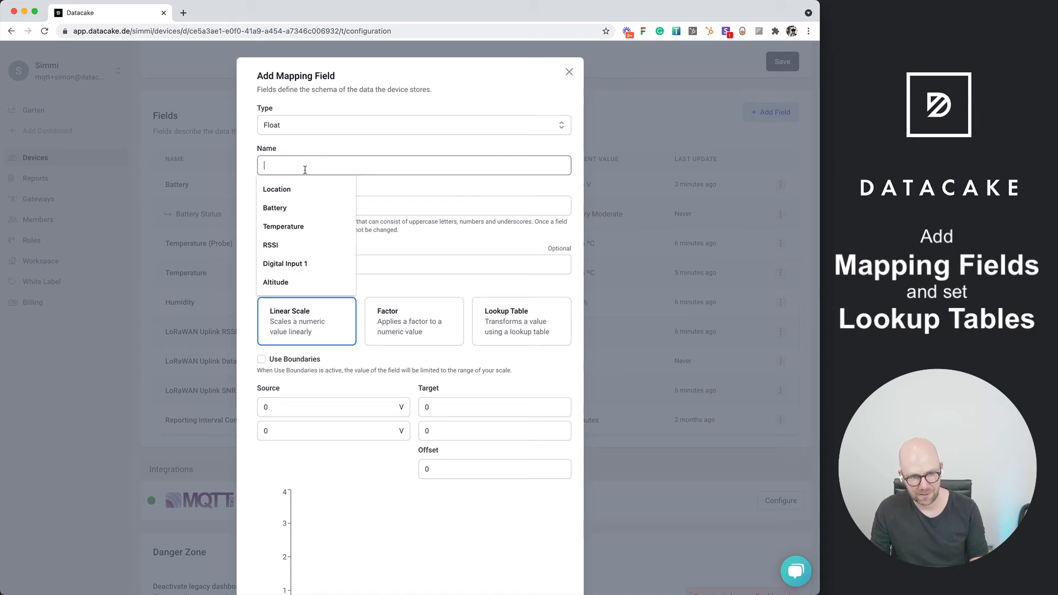
click(303, 129)
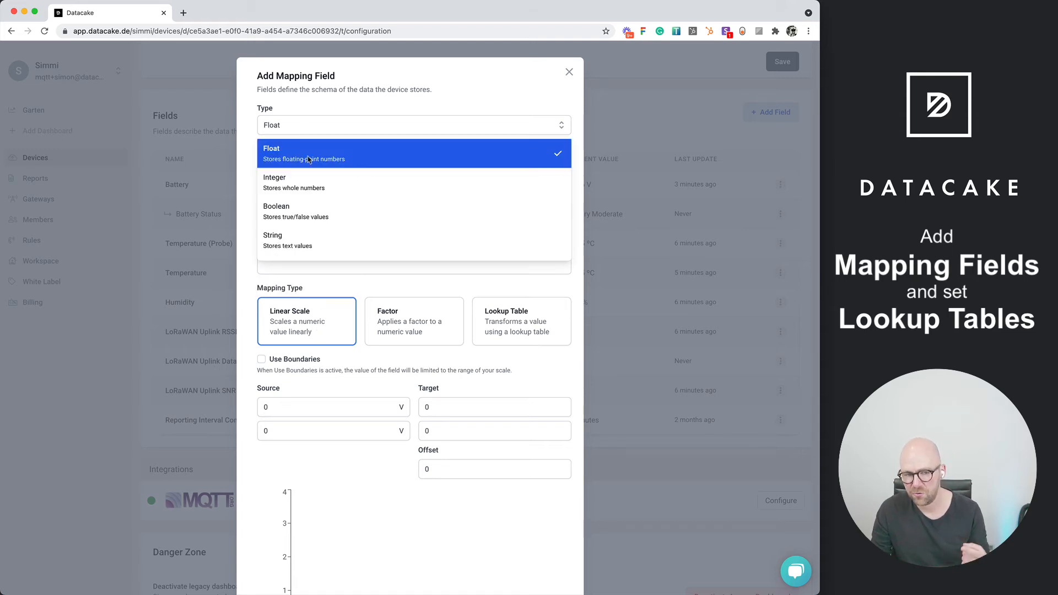
click(303, 176)
Name the mapping field "Battery Percentage" and set its unit to %
click(302, 168)
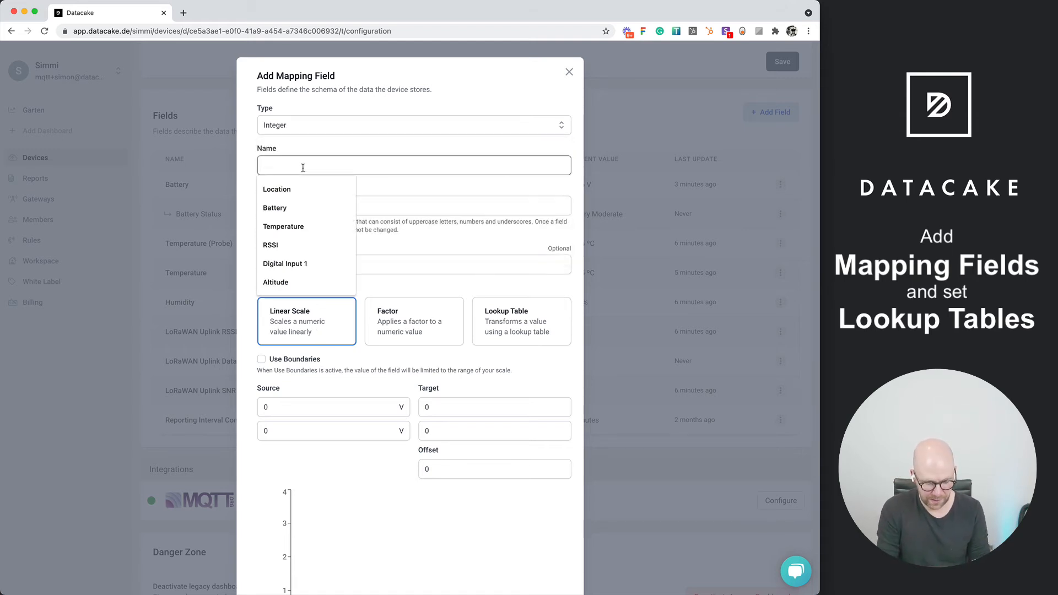
text(Battery P)
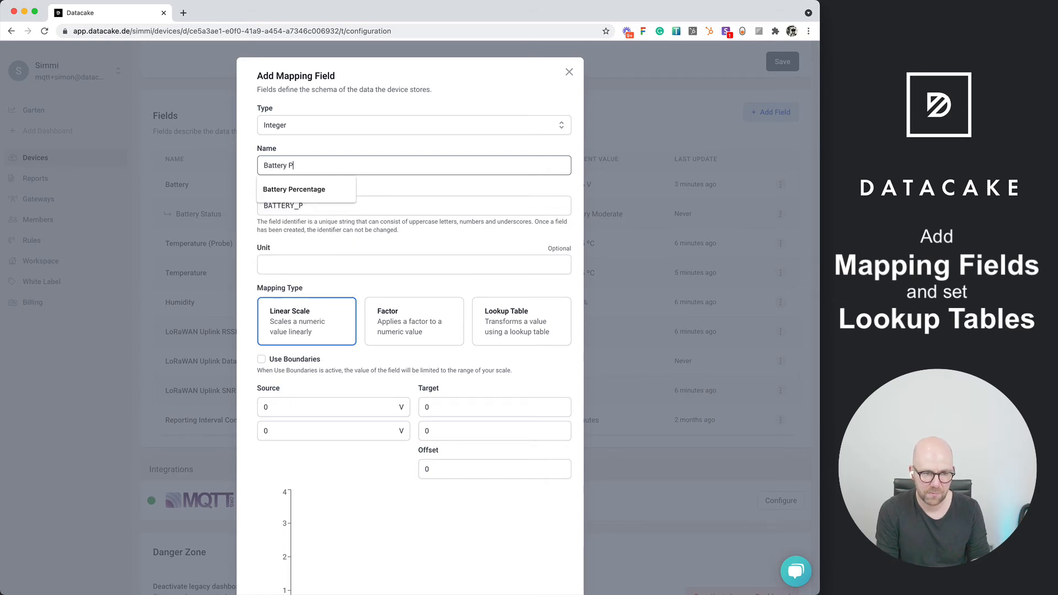
key(Down)
key(Return)
click(305, 257)
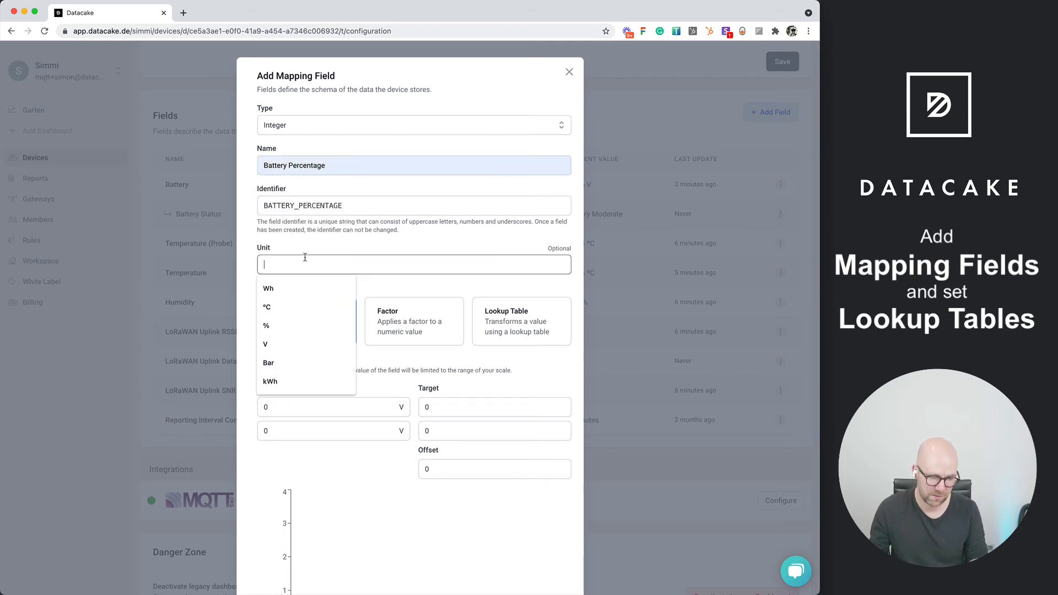
text(%)
click(323, 248)
Enter 4 V and 2.4 V as the linear scale's first and second source values
scroll(321, 248, down, 3)
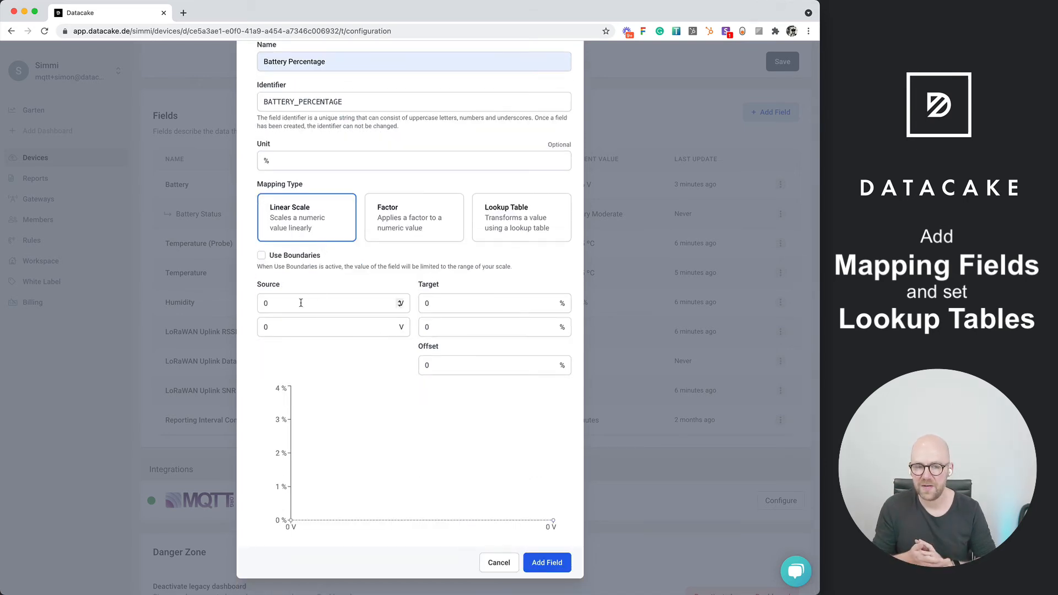
click(301, 303)
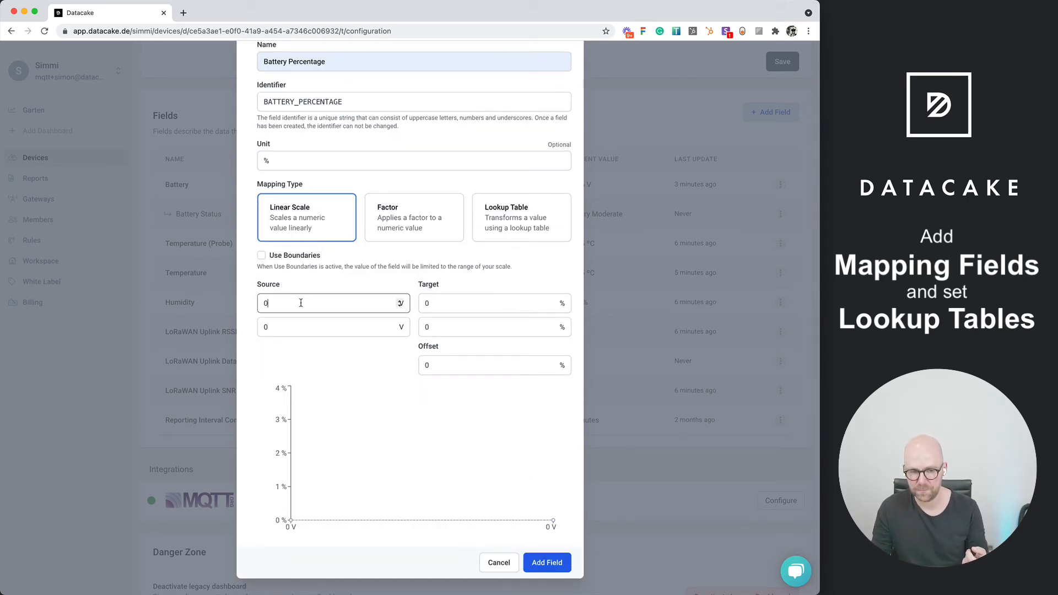
key(BackSpace)
text(2)
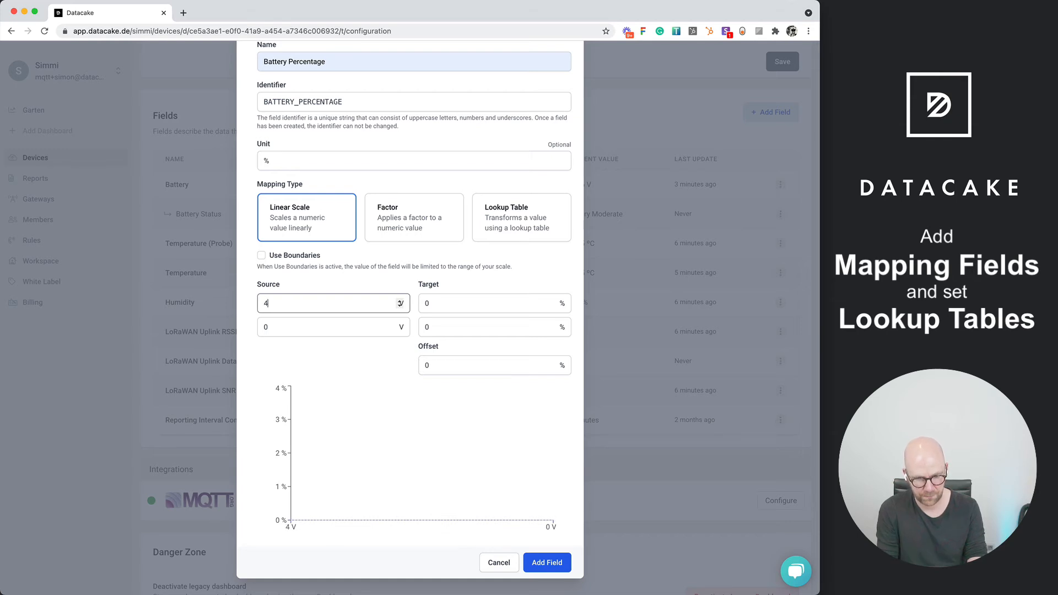
key(Tab)
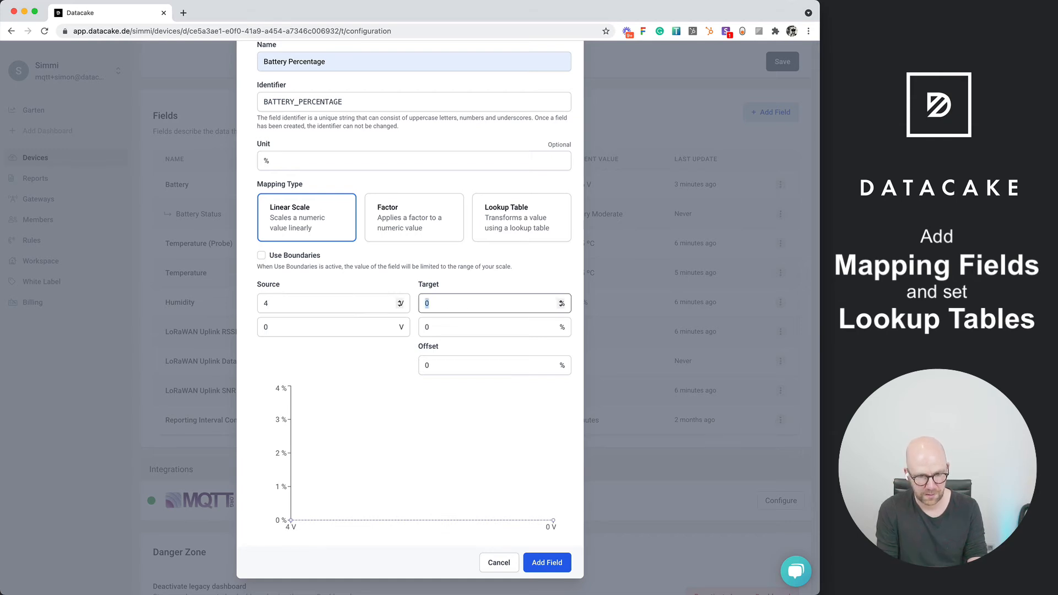
key(Tab)
text(2.4)
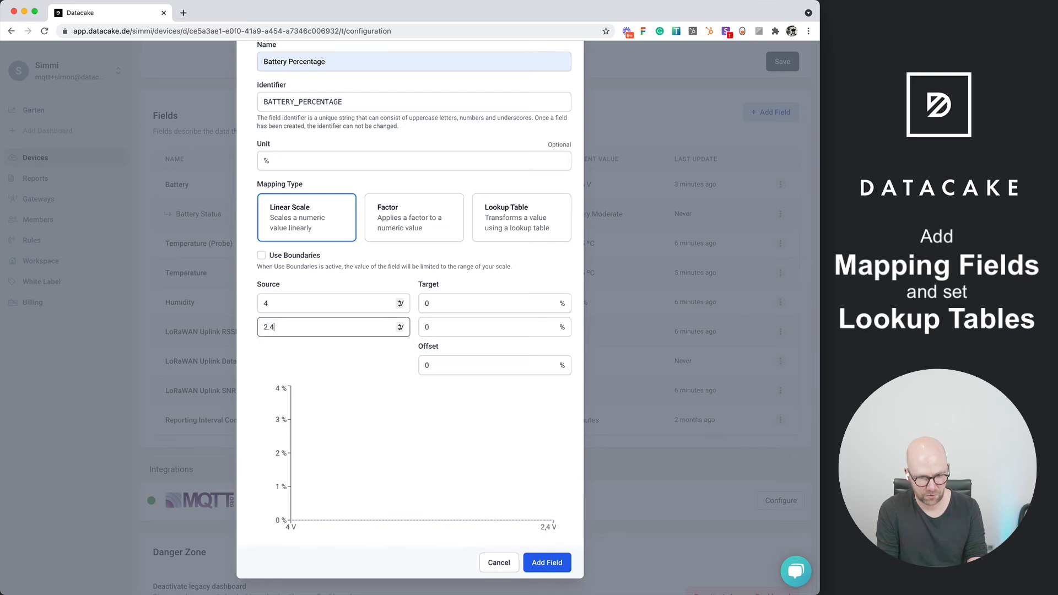
Set the linear scale's source values to 2.5 V for the lower end and 4 V for the upper end
key(shift+Tab)
key(shift+Tab)
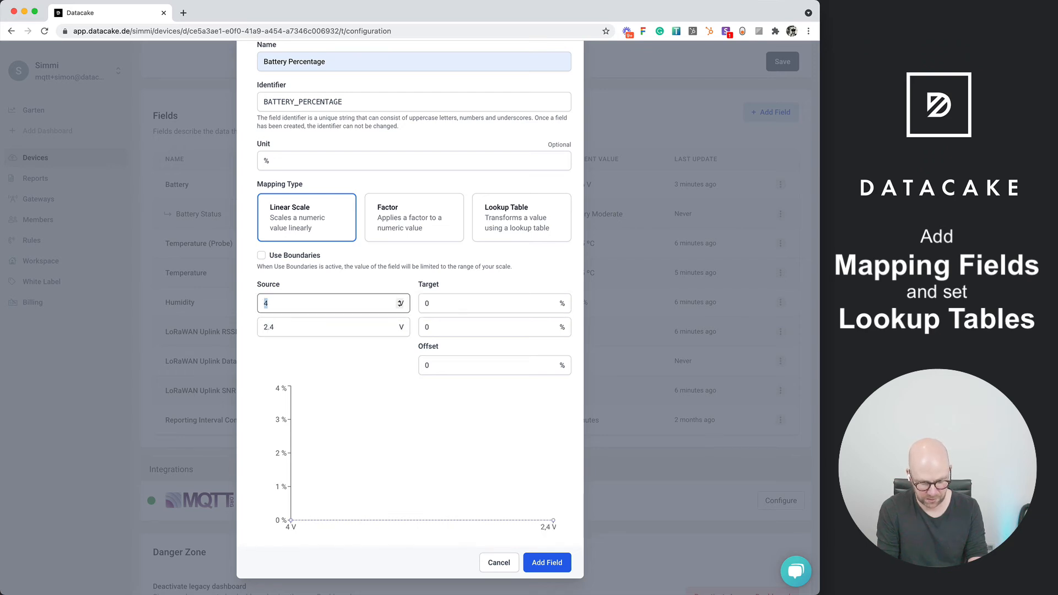
text(2.5)
key(Tab)
key(Tab)
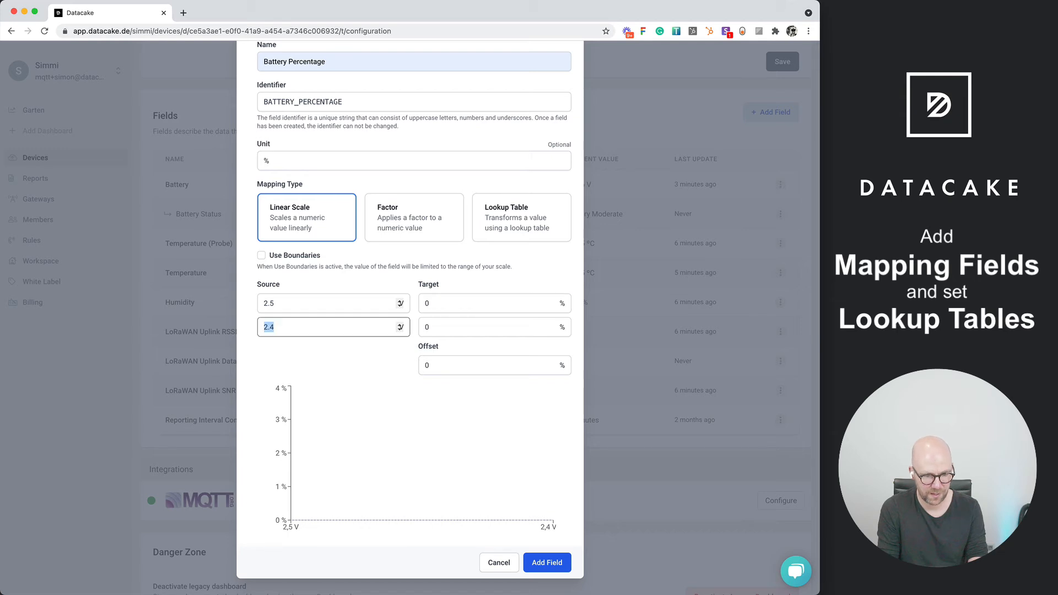
text(4)
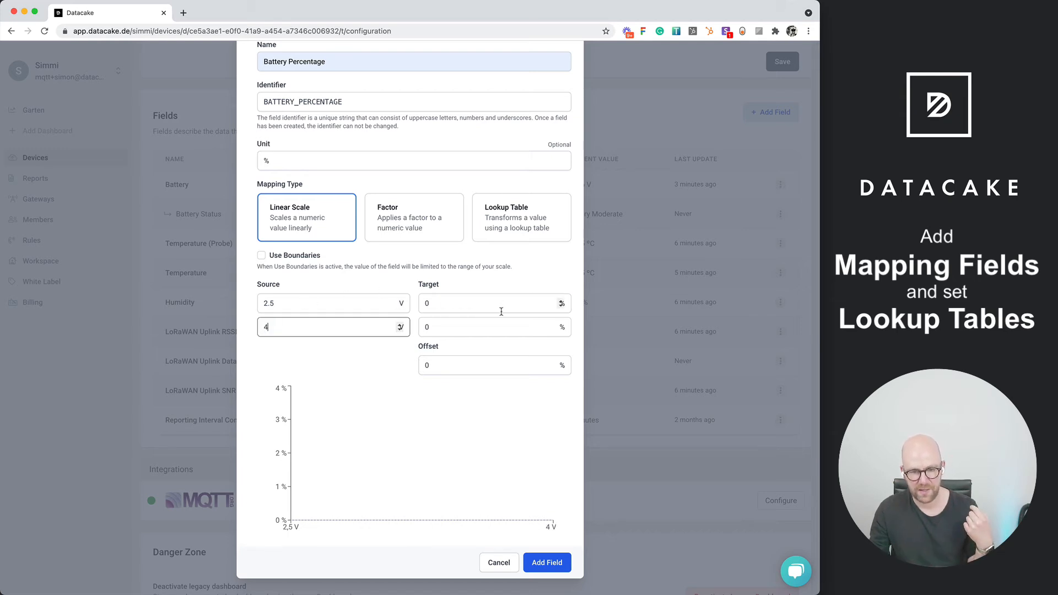
Set the linear scale's second target value to 100 %, keeping the first target at 0 %
click(482, 301)
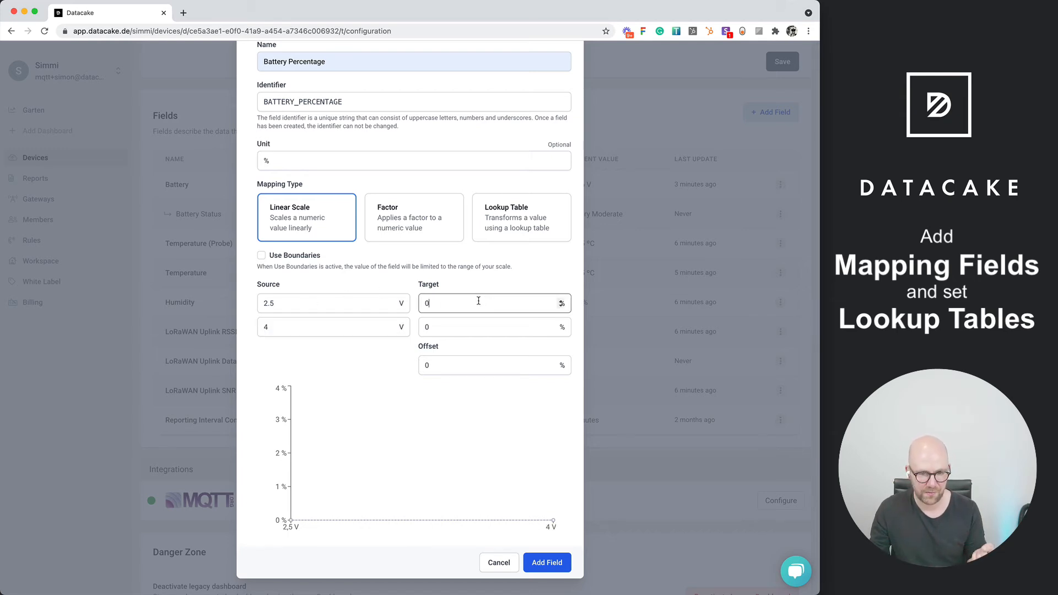
click(470, 329)
text(100)
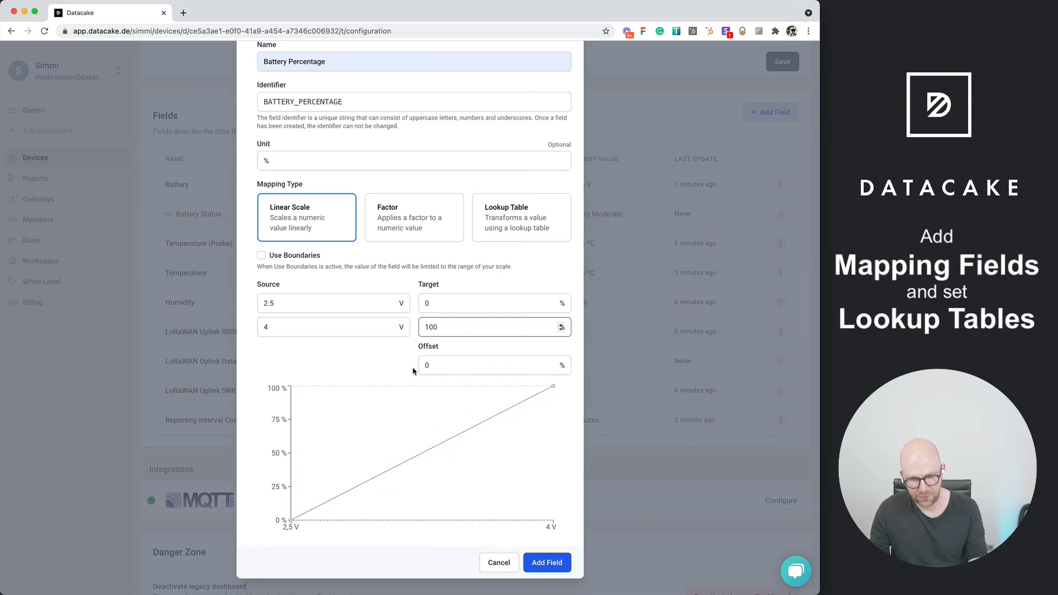
Limit the mapping to its scale range with Use Boundaries and add the Battery Percentage field
click(282, 258)
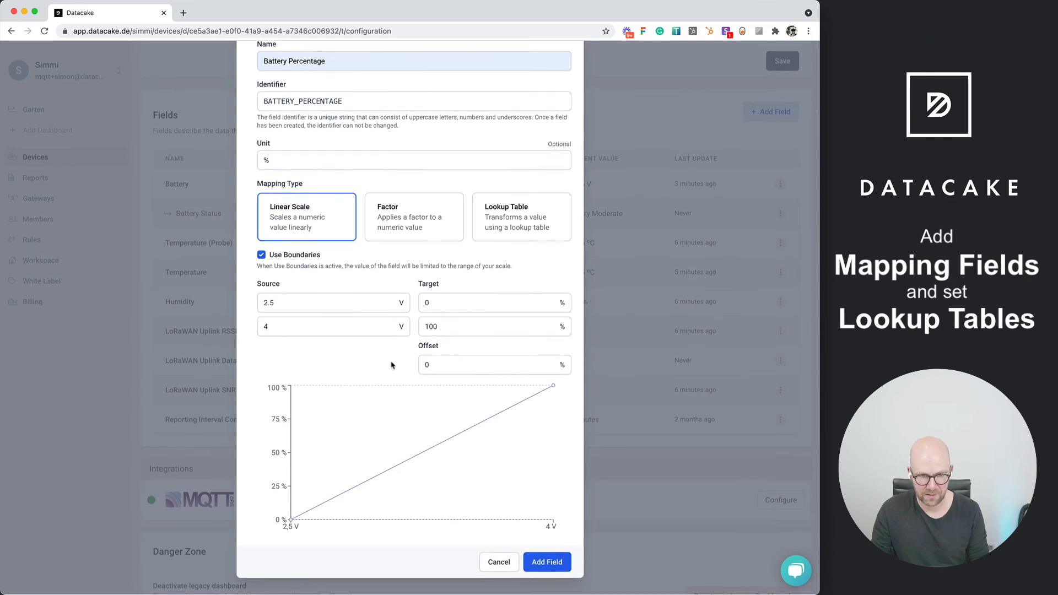
scroll(391, 364, up, 3)
scroll(431, 234, down, 2)
scroll(431, 235, down, 3)
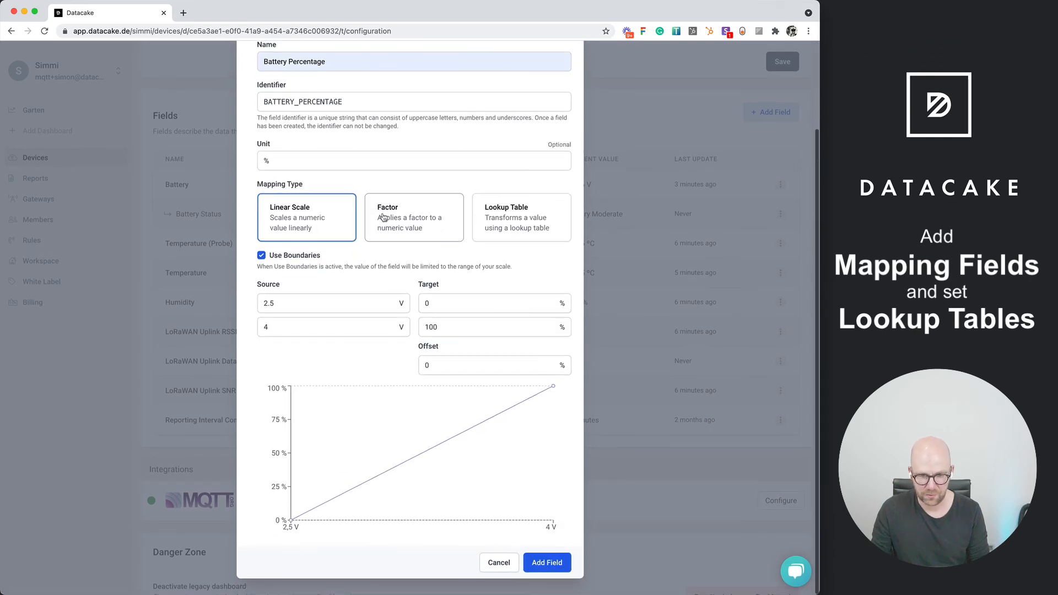
click(545, 562)
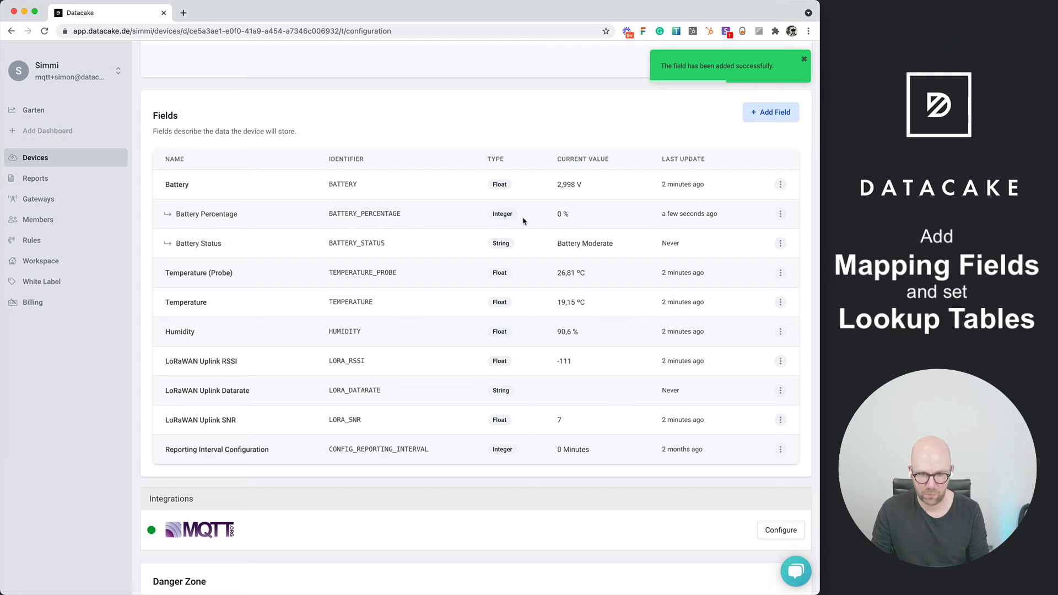
Submit the Battery field's existing value again to recalculate its mappings, and check the Battery Percentage value
click(780, 184)
click(758, 243)
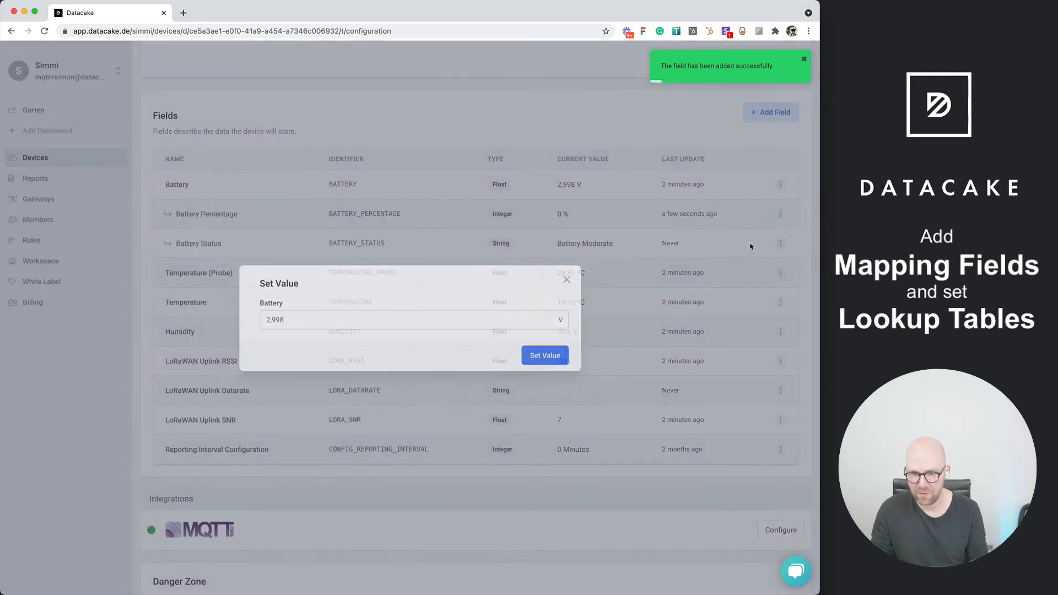
click(562, 358)
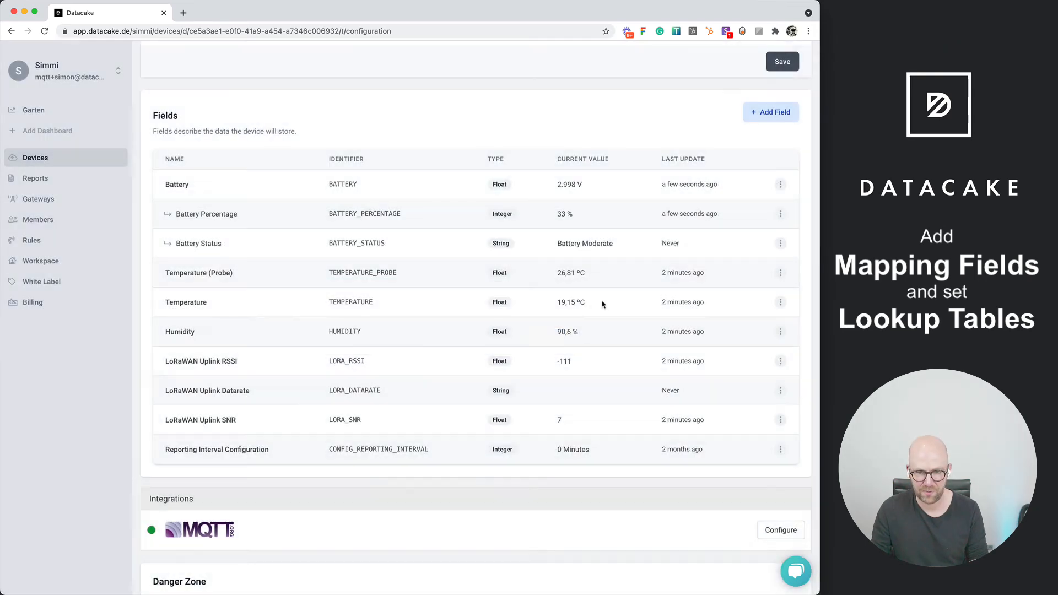
drag(583, 215, 555, 216)
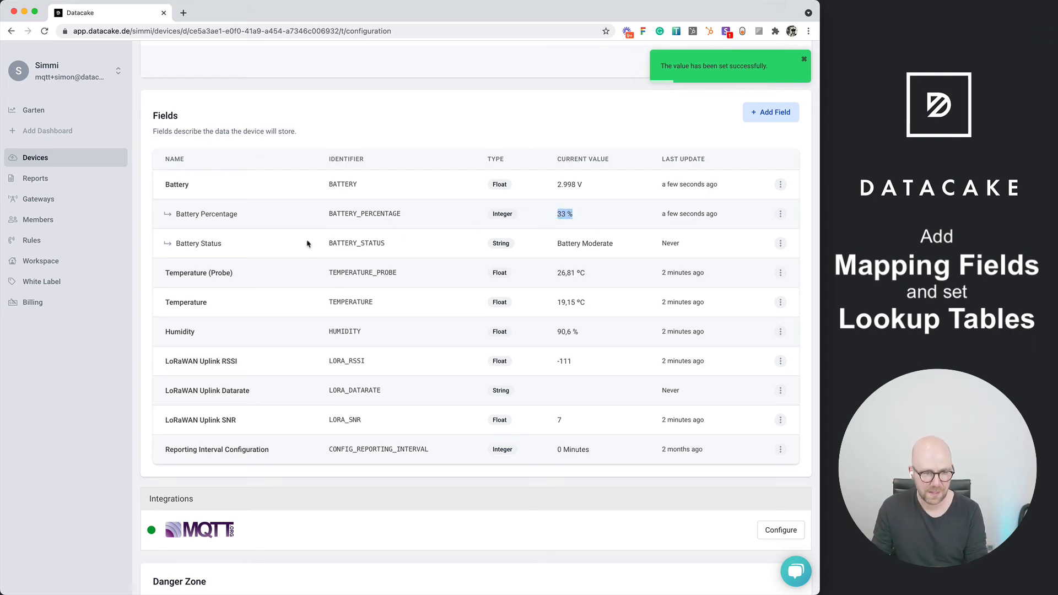
Open the device's dashboard and turn on its editing mode
scroll(307, 243, up, 15)
click(178, 189)
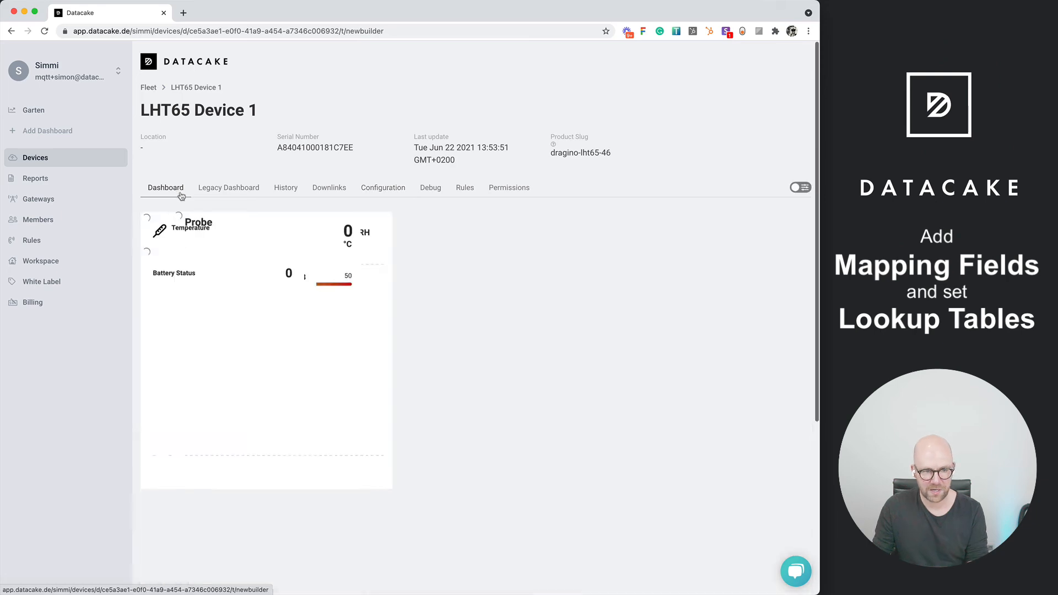
click(809, 189)
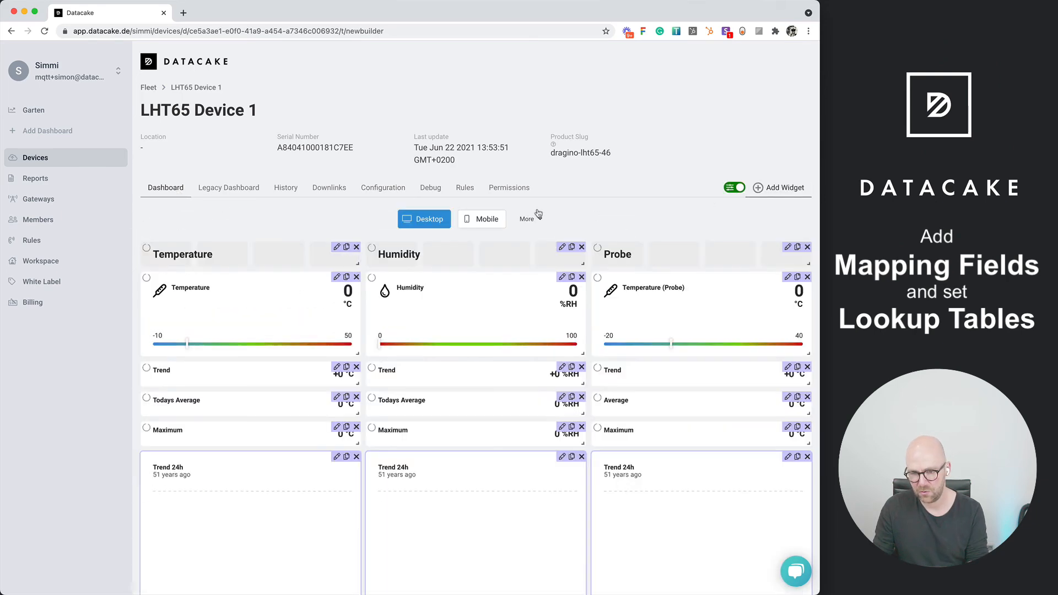
Duplicate the Battery widget and place the copy above Battery Status in the Sensor section
scroll(512, 214, down, 5)
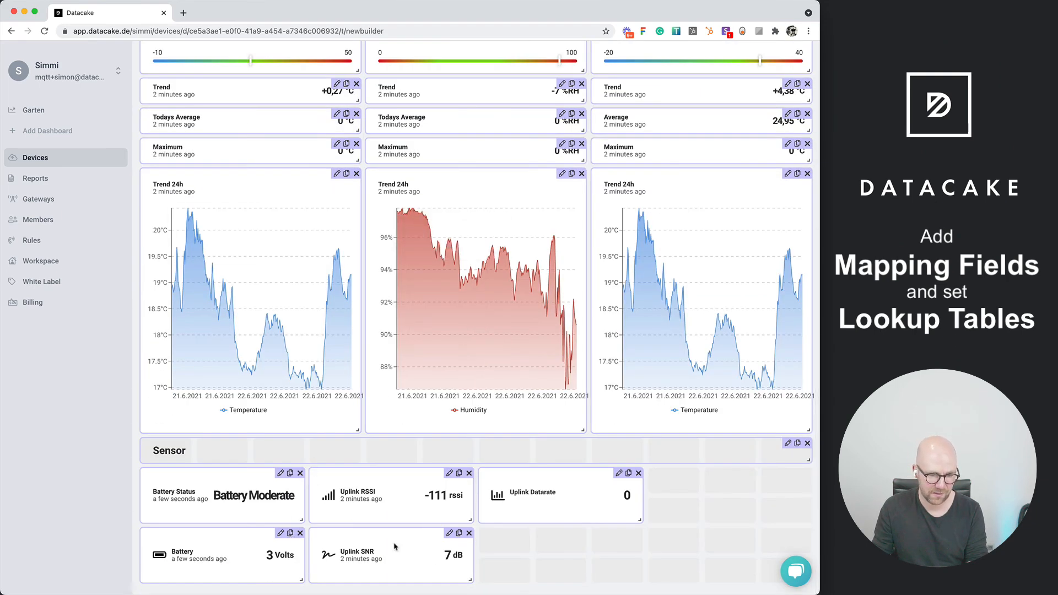
click(290, 533)
scroll(292, 537, down, 1)
mouse_move(231, 560)
mouse_down()
mouse_move(319, 510)
mouse_move(397, 439)
mouse_move(239, 443)
mouse_up()
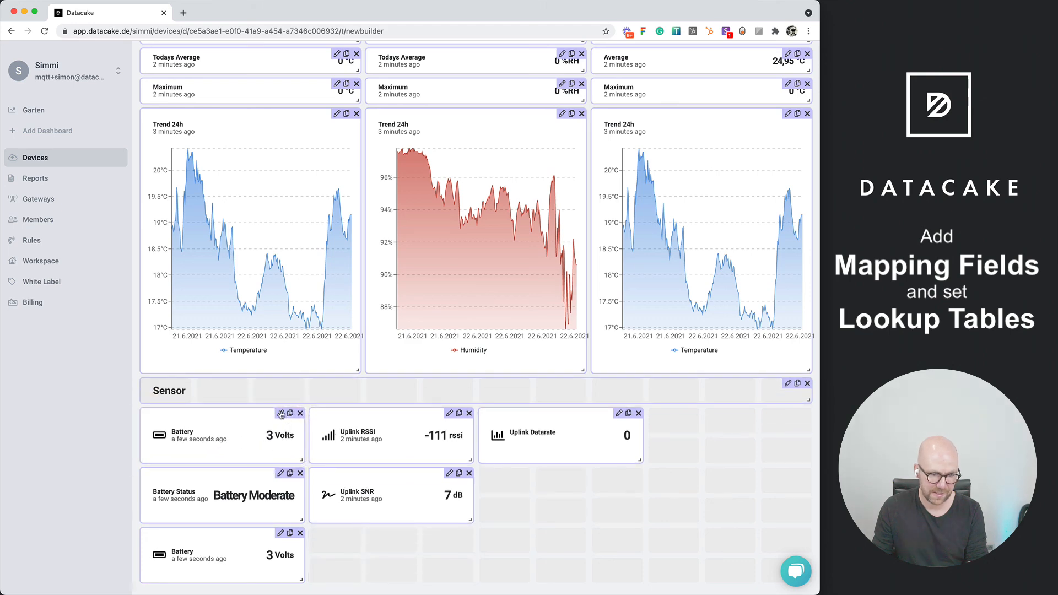
Switch the copied widget's field to Battery Percentage and set its unit to %
click(280, 414)
click(122, 336)
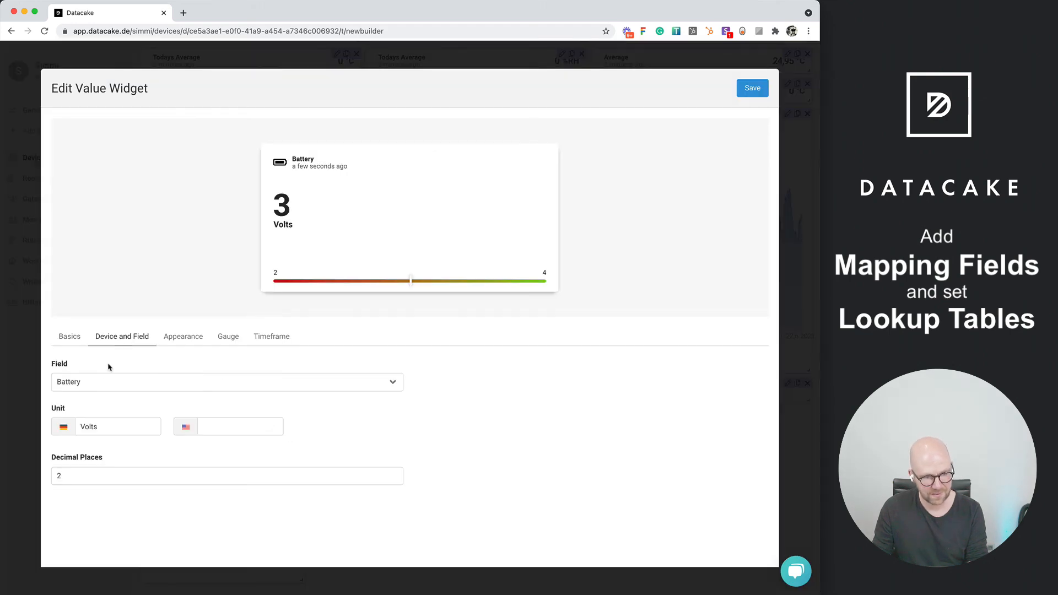
click(113, 381)
click(115, 489)
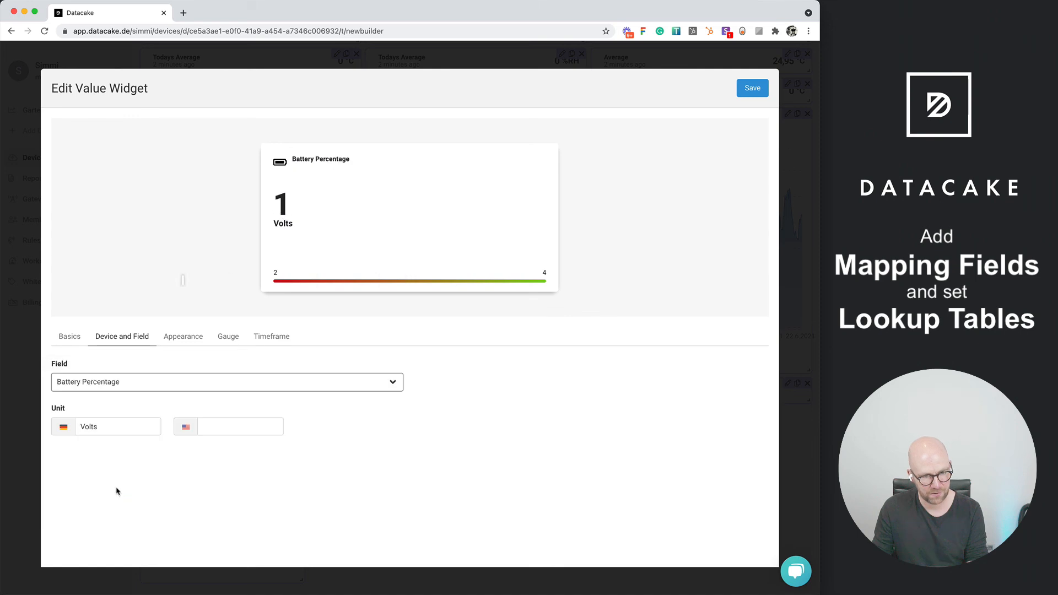
click(115, 427)
double_click(113, 427)
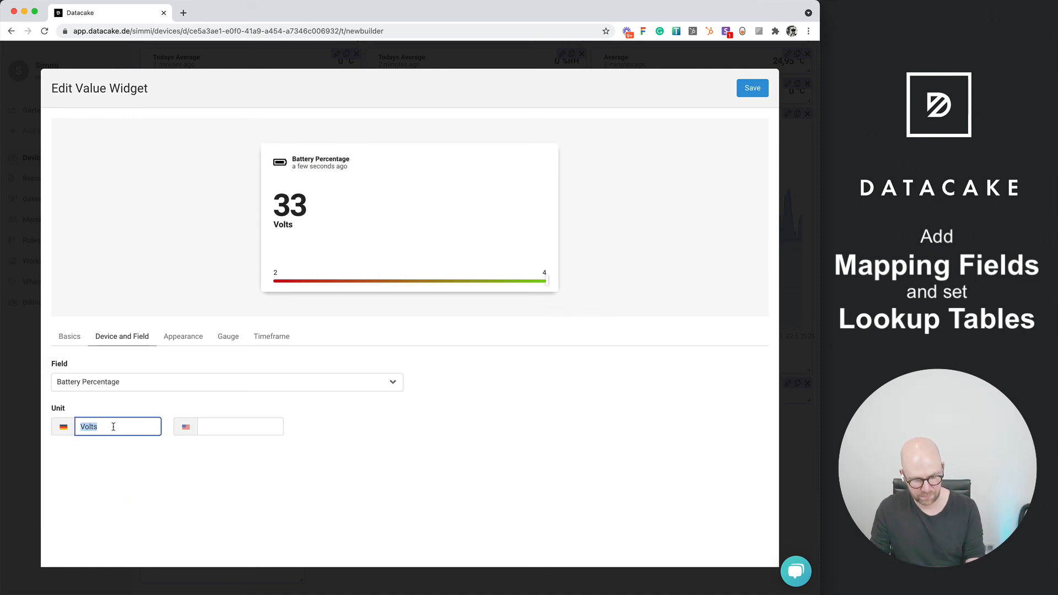
text(%)
Set the widget's gauge to run from 0 to 100 and save the widget
click(227, 337)
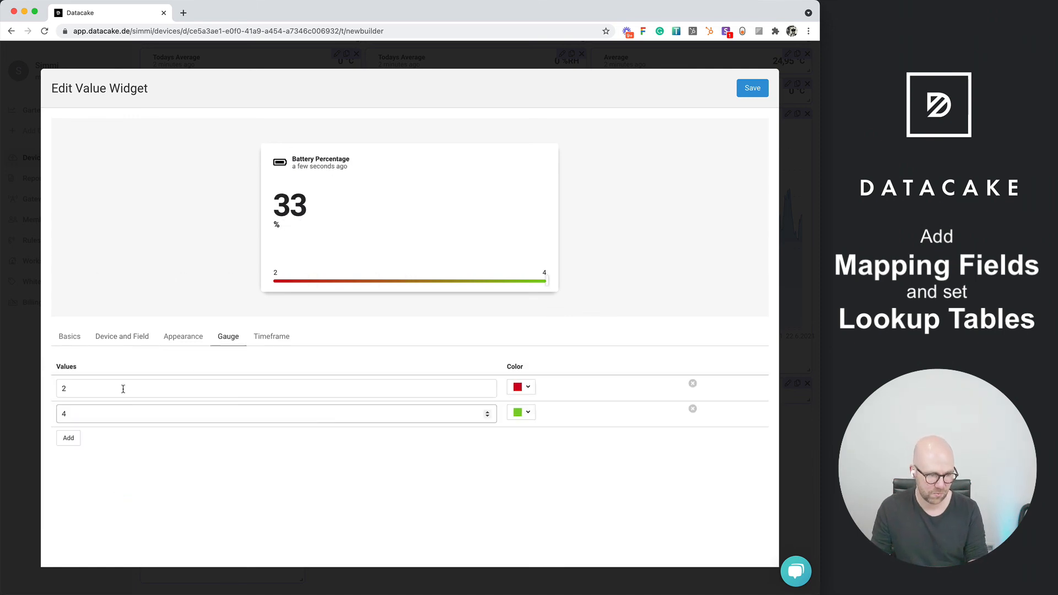
click(124, 387)
text(0)
key(Tab)
key(Tab)
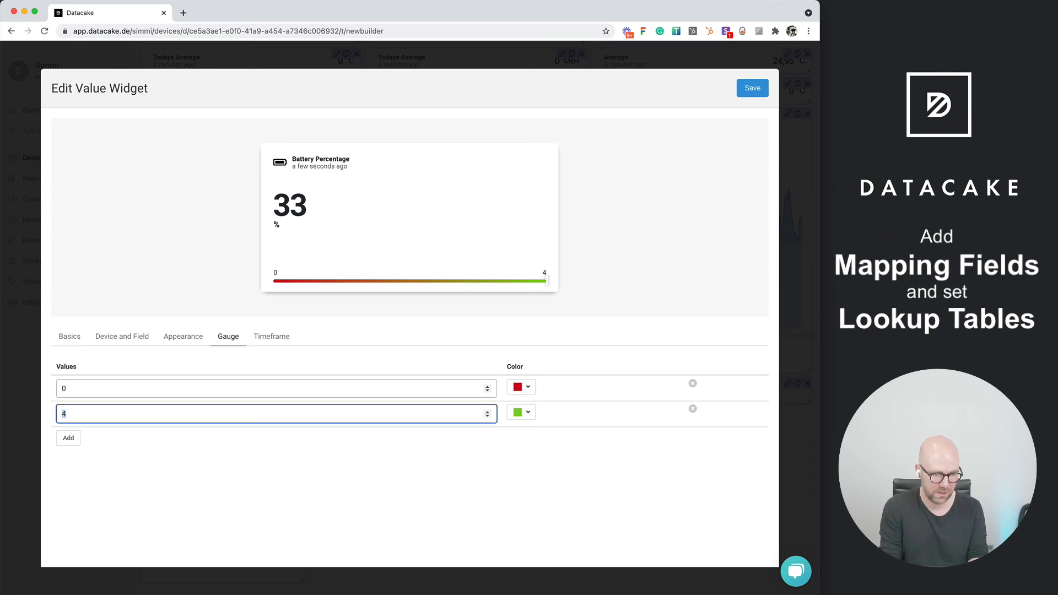
text(100)
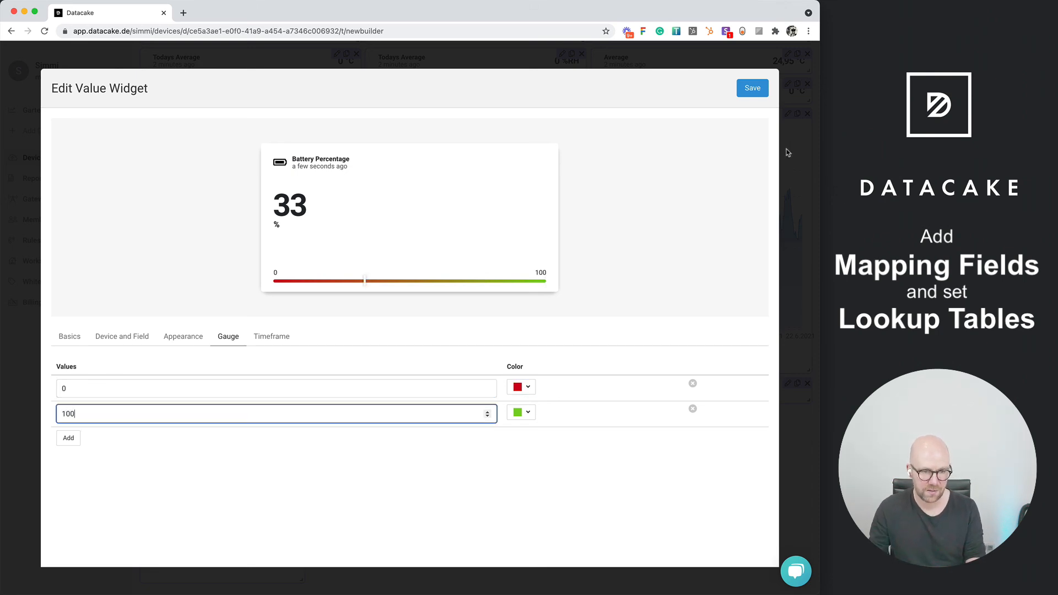
click(752, 88)
Make the Battery Percentage widget taller so its gauge fits, and finish editing the dashboard
drag(302, 464, 303, 486)
scroll(652, 183, up, 6)
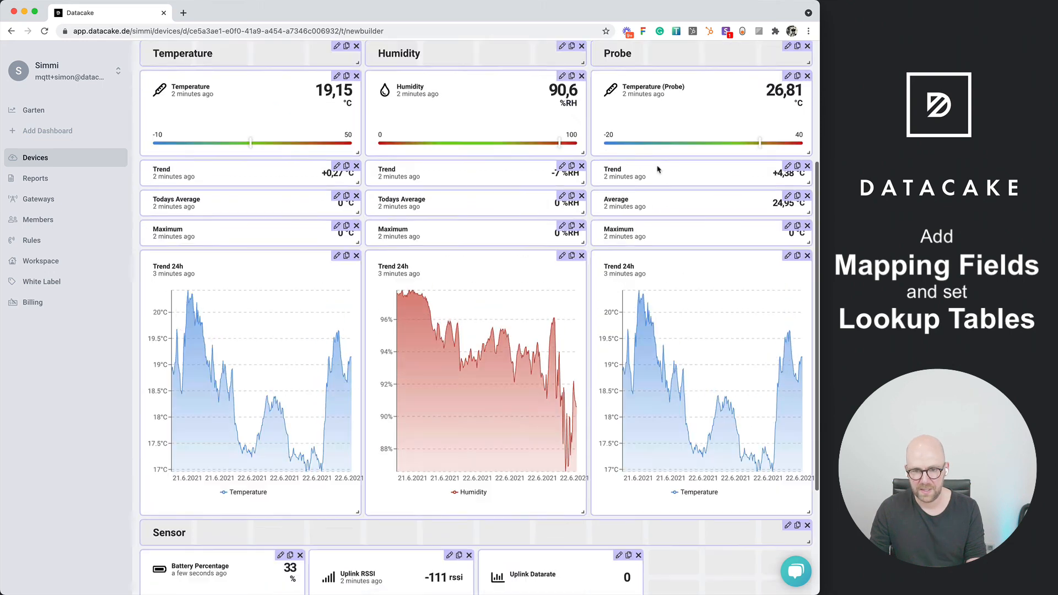
click(732, 182)
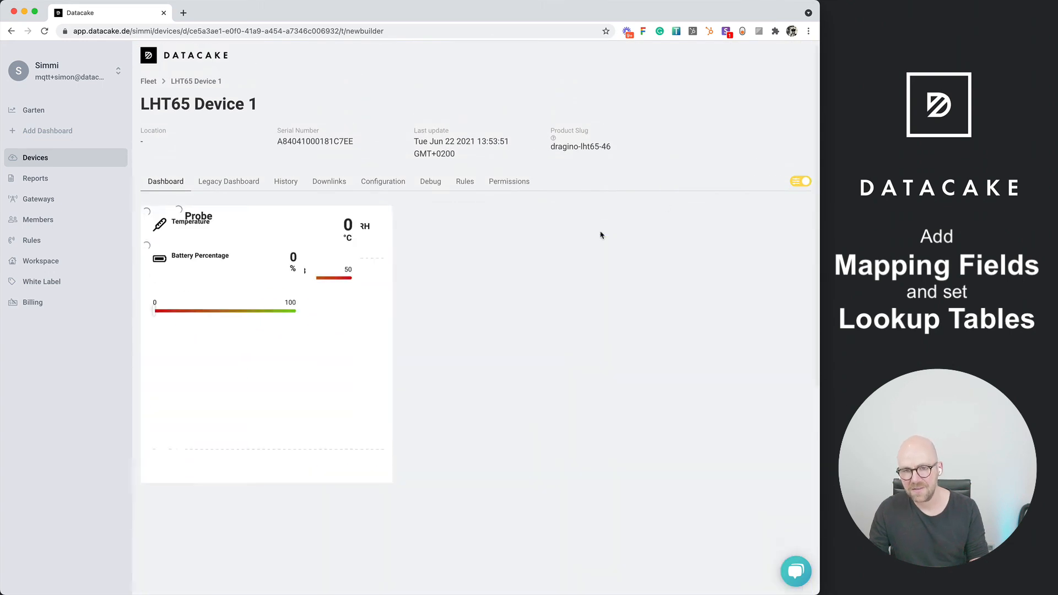
scroll(508, 448, down, 7)
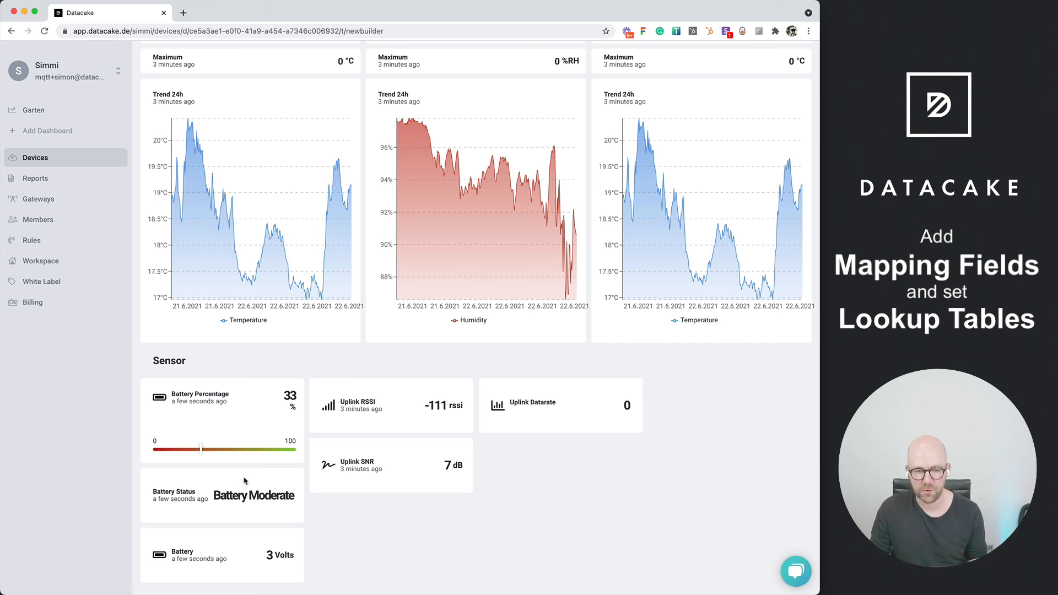
Review the Battery Percentage field's mapping settings in the device's configuration and close them without changes
scroll(156, 469, up, 10)
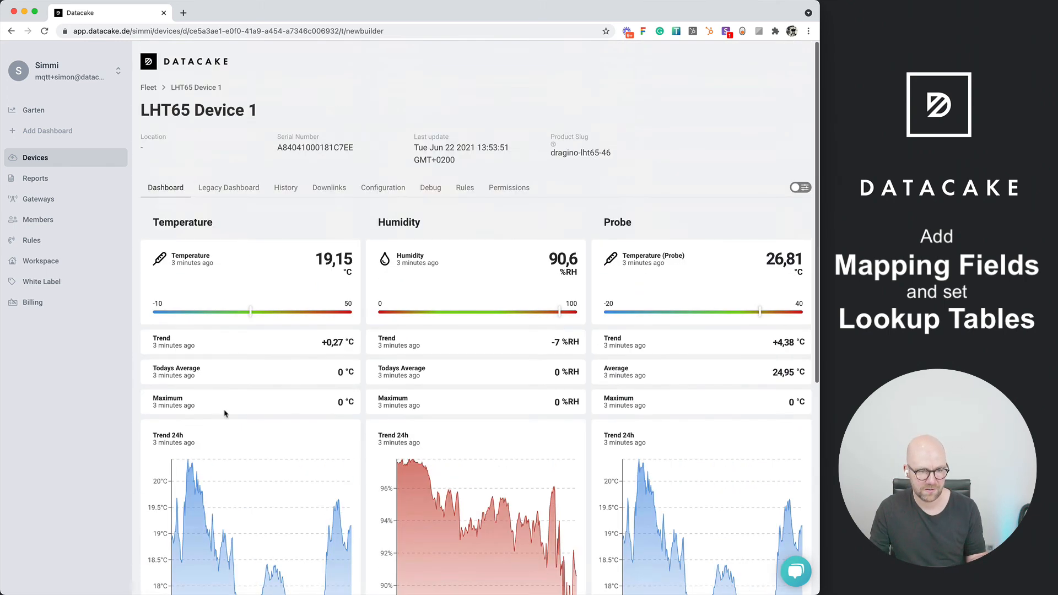
click(387, 189)
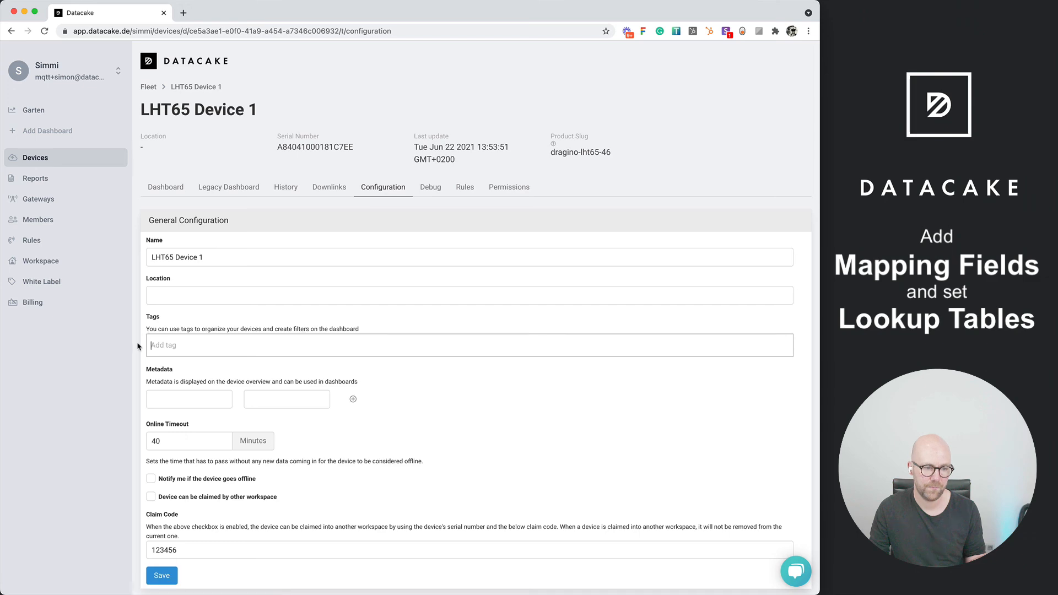
scroll(137, 346, down, 15)
scroll(136, 346, down, 5)
scroll(137, 349, up, 2)
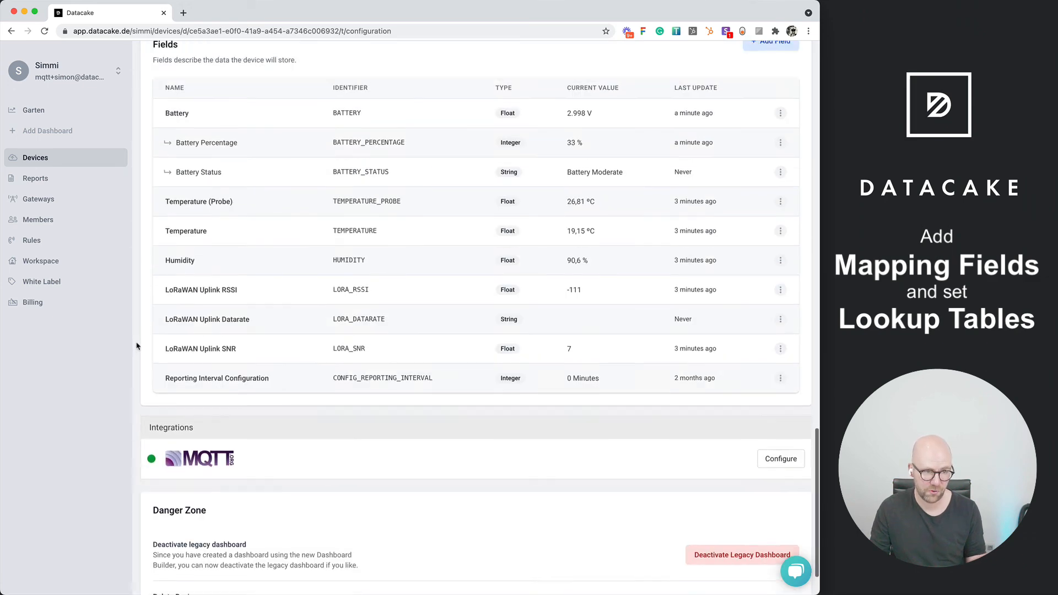
click(780, 176)
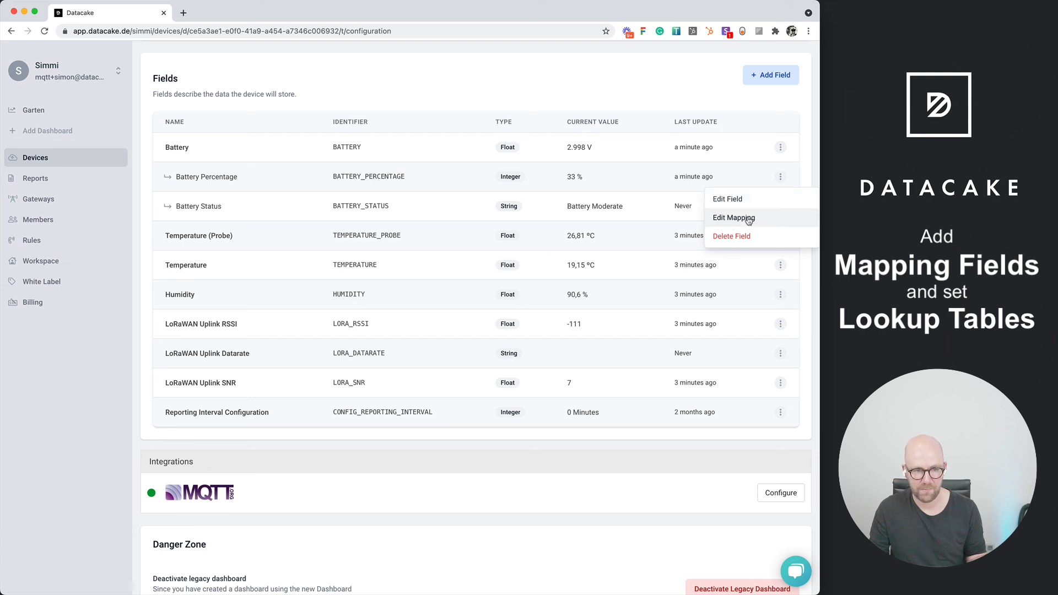
click(750, 218)
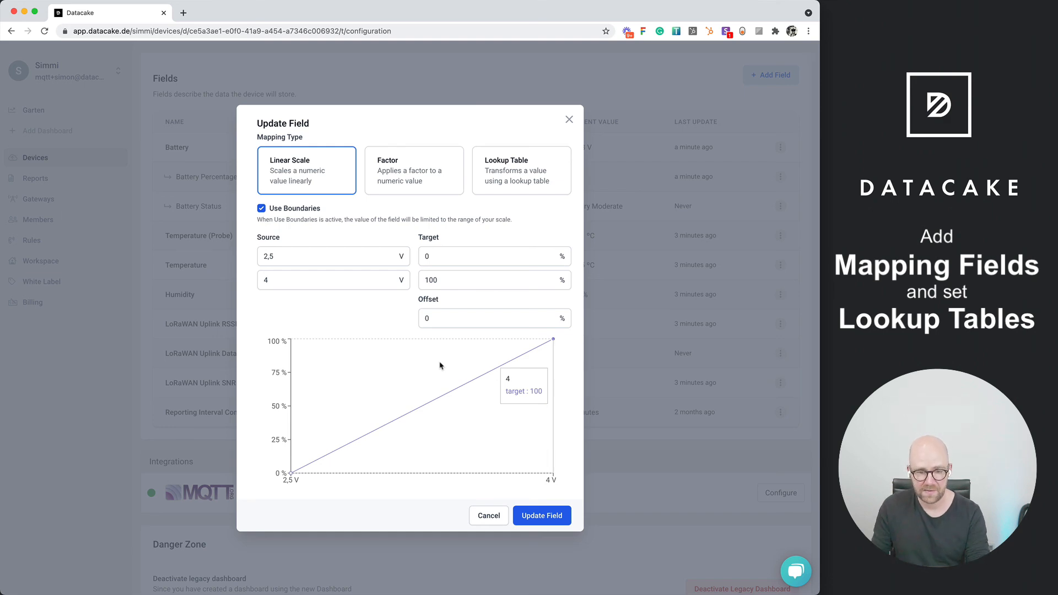
click(570, 120)
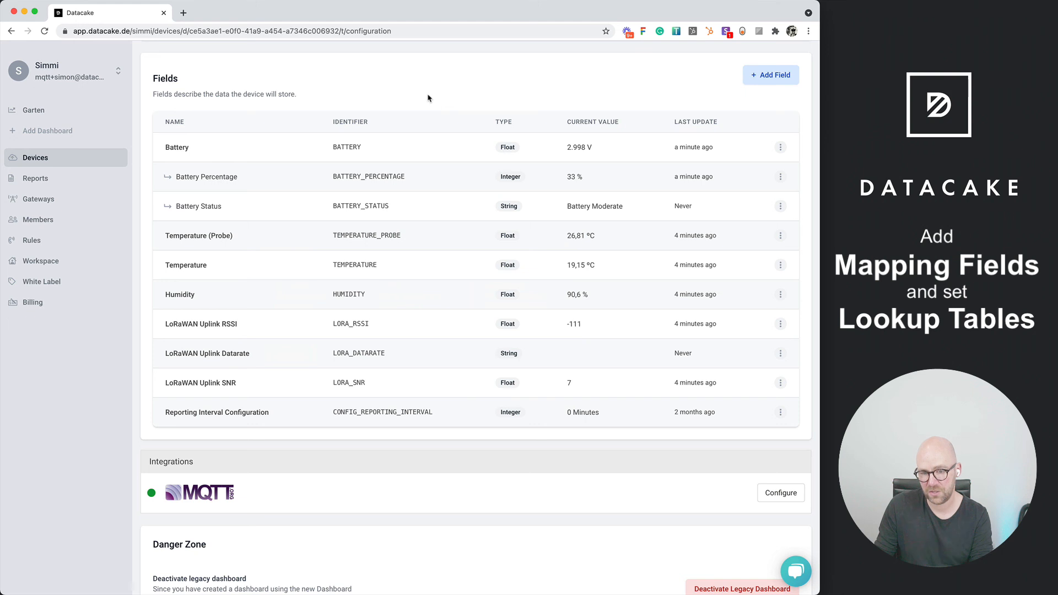